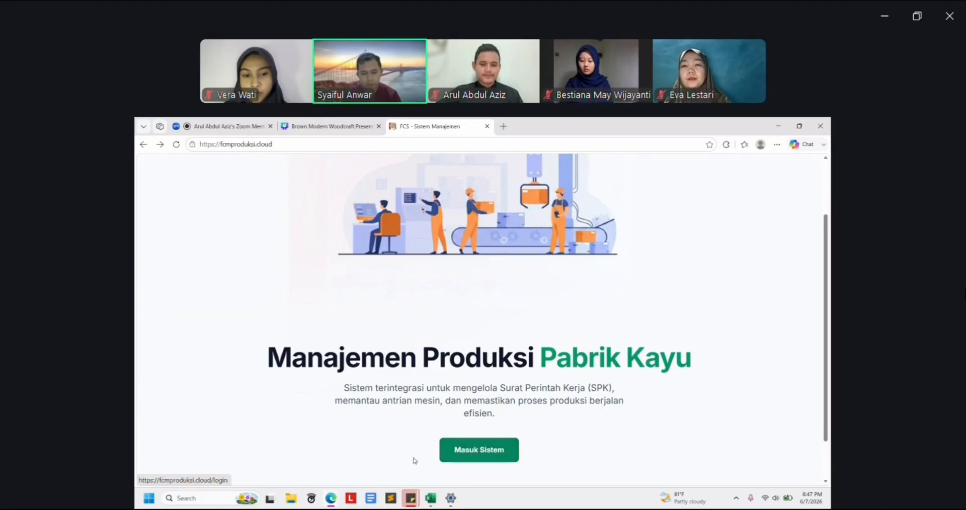
Log in to FCS and reach the welcome dashboard with its five workflow cards
left_click(465, 455)
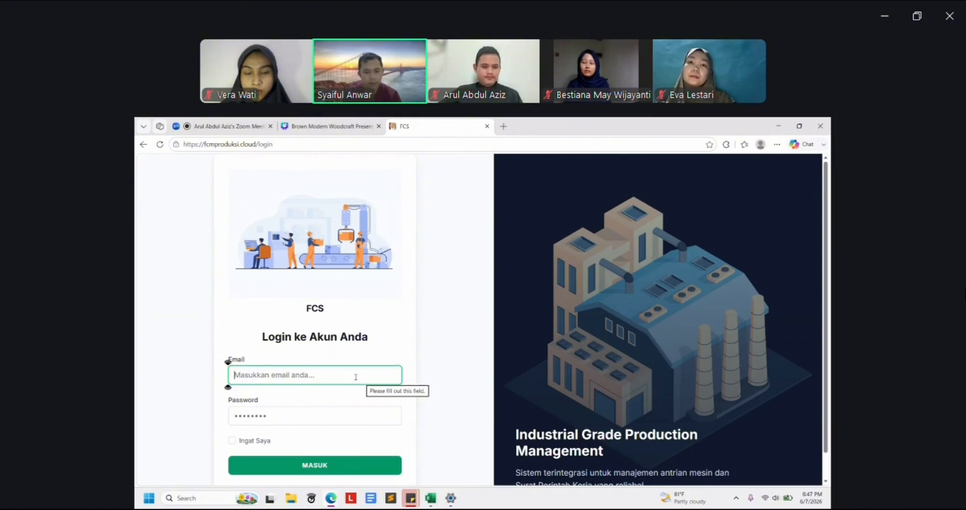
mouse_move(917, 508)
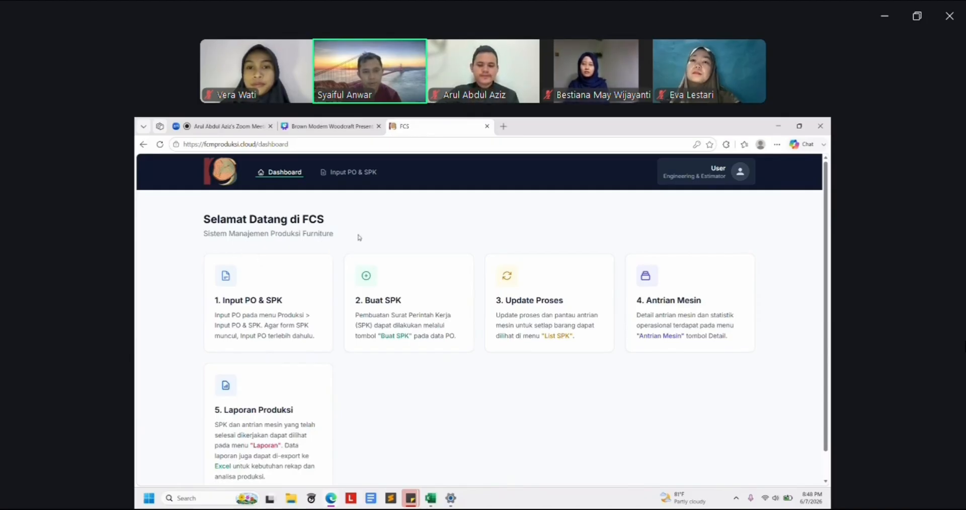
Start a new PO from the Input PO & SPK page, ready at the Kode PO field
left_click(353, 174)
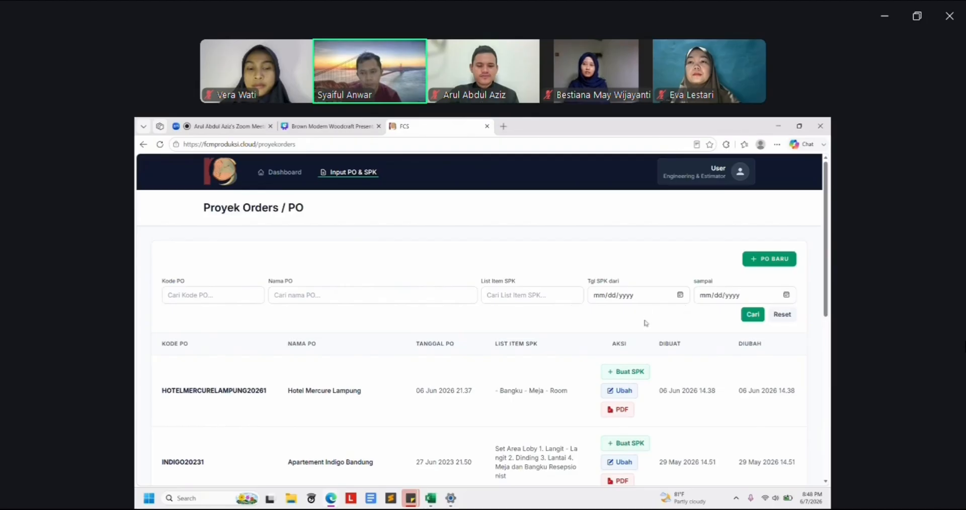
left_click(761, 260)
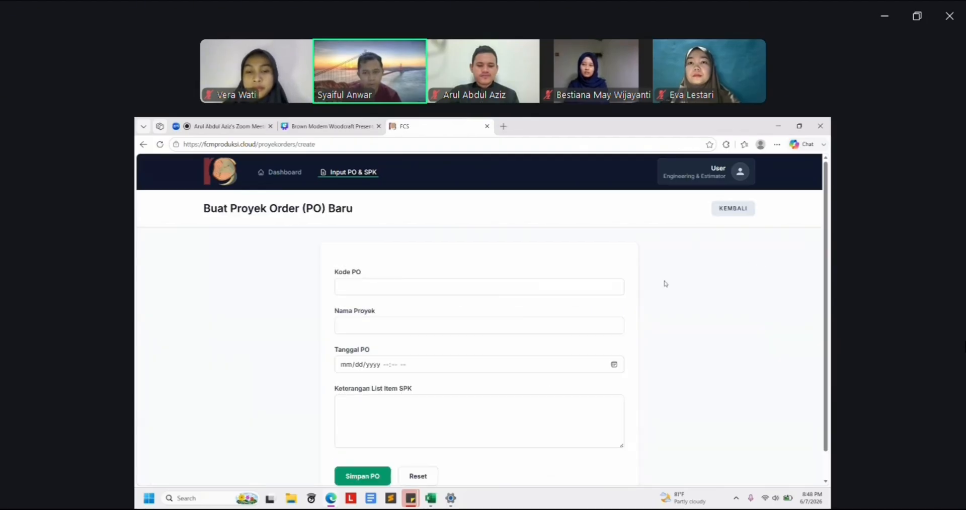
scroll(259, 283, "down", 1)
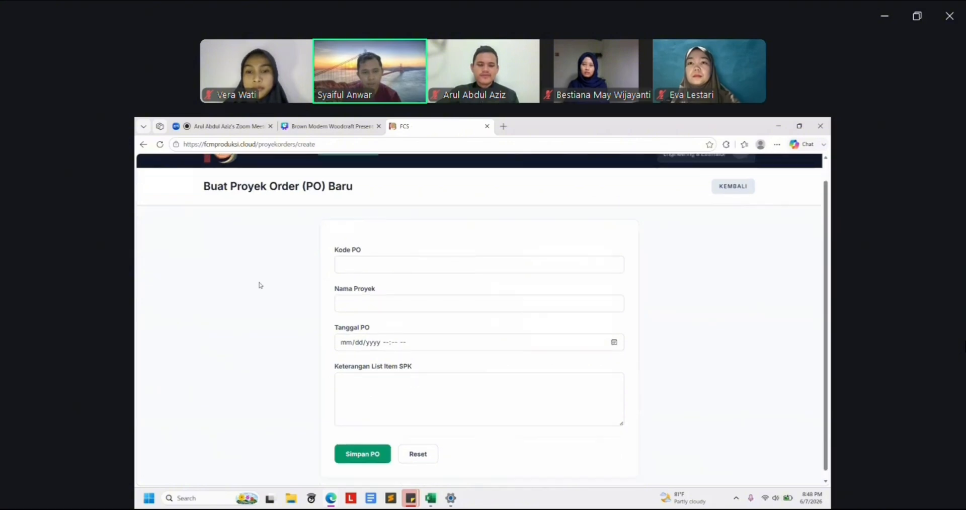
scroll(260, 285, "down", 1)
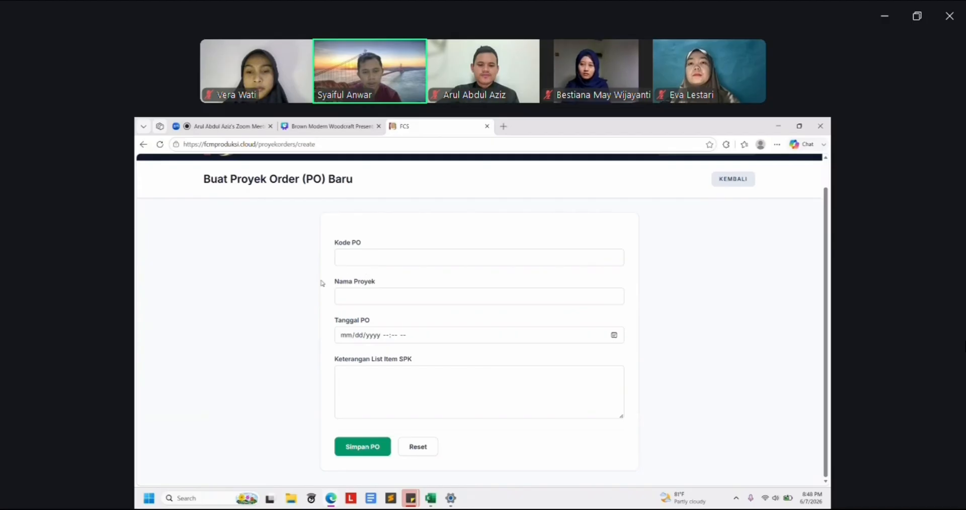
left_click(350, 258)
left_click(288, 273)
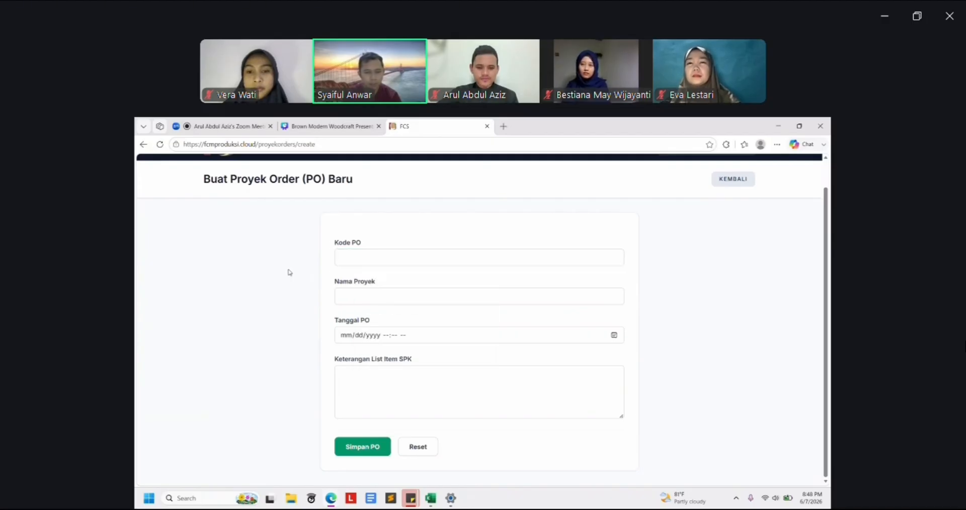
Set Kode PO to SANTIKALAHAT20262 by editing the autofilled code's year digits
left_click(360, 256)
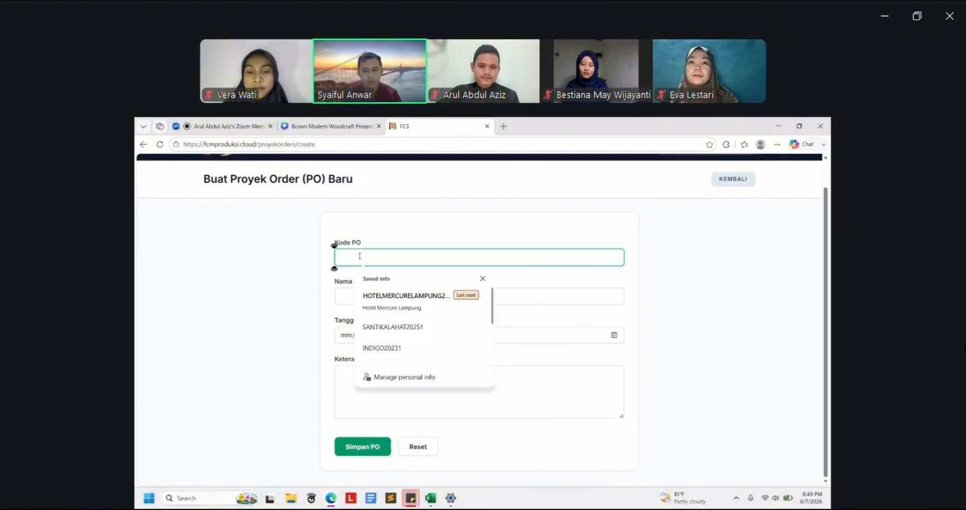
type("A")
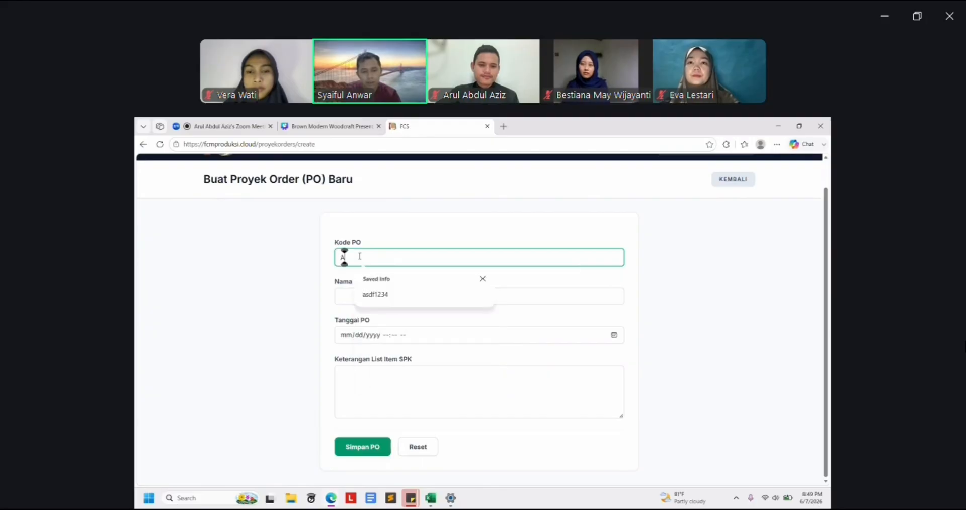
key("BackSpace")
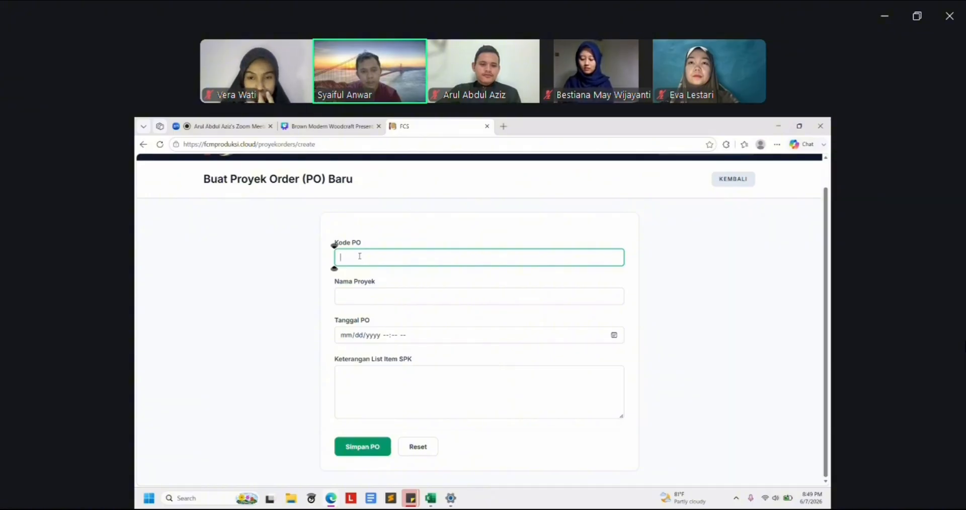
type("SANTIKALAHAT20251")
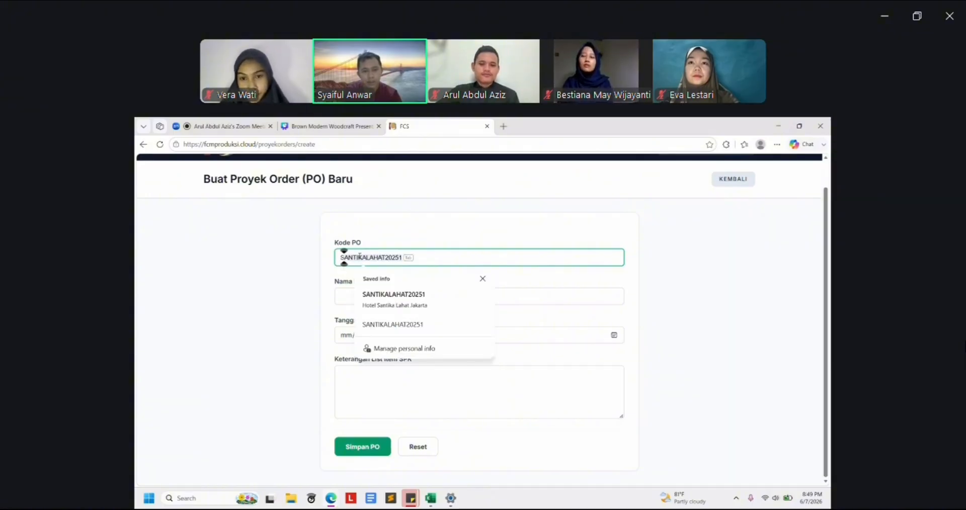
key("Tab")
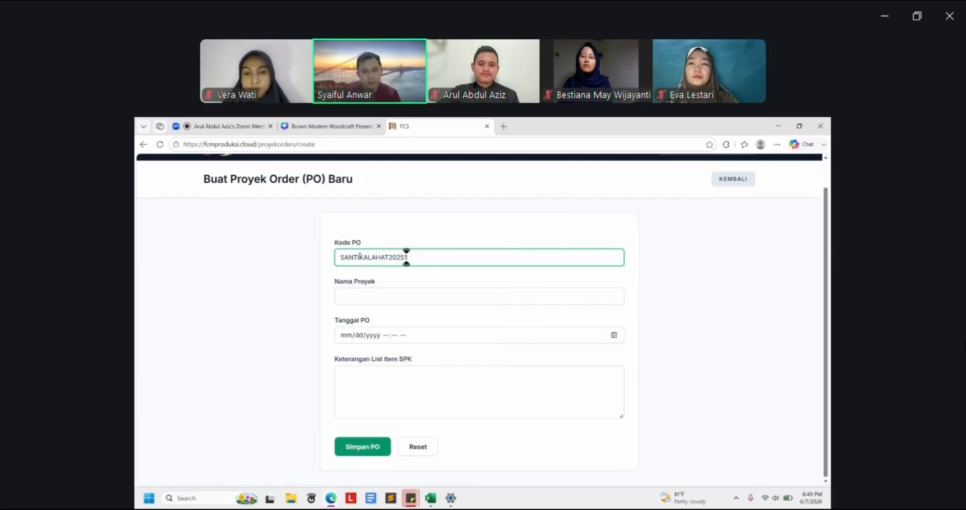
key("Left")
key("Left")
key("Left")
key("Left")
key("Left")
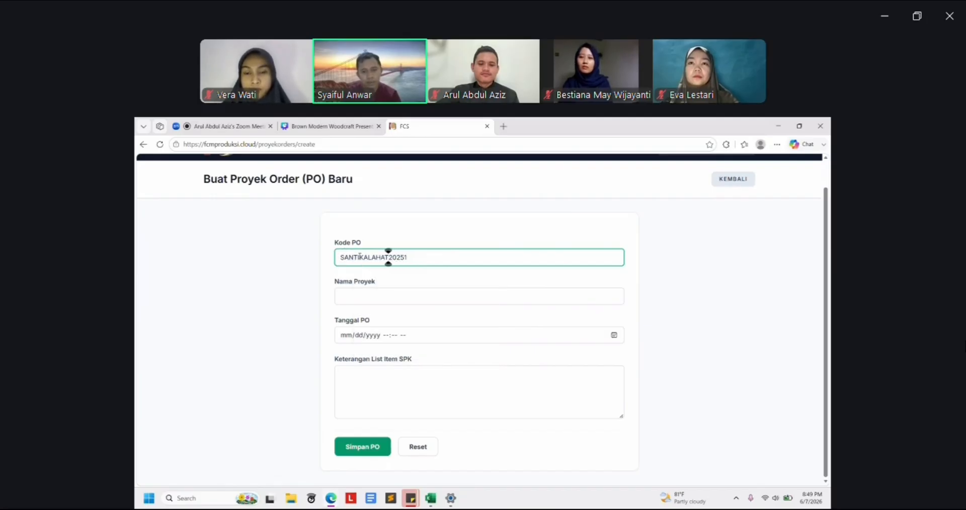
key("Right")
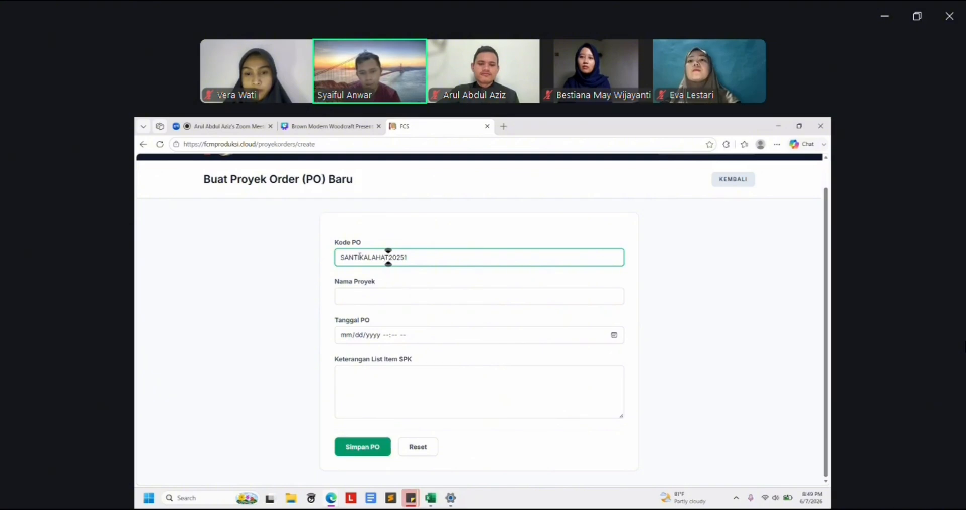
key("shift+Right")
key("Left")
key("Right")
key("Right")
key("Right")
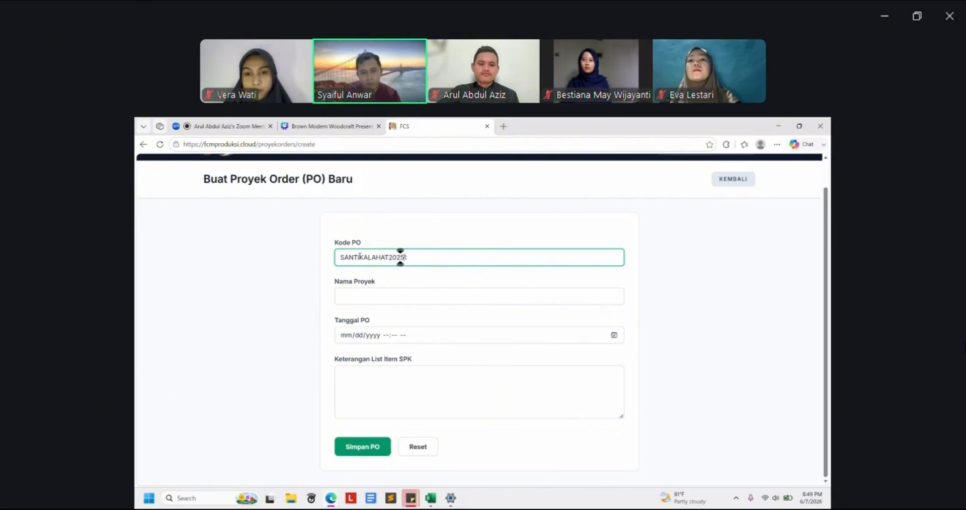
key("Delete")
type("6")
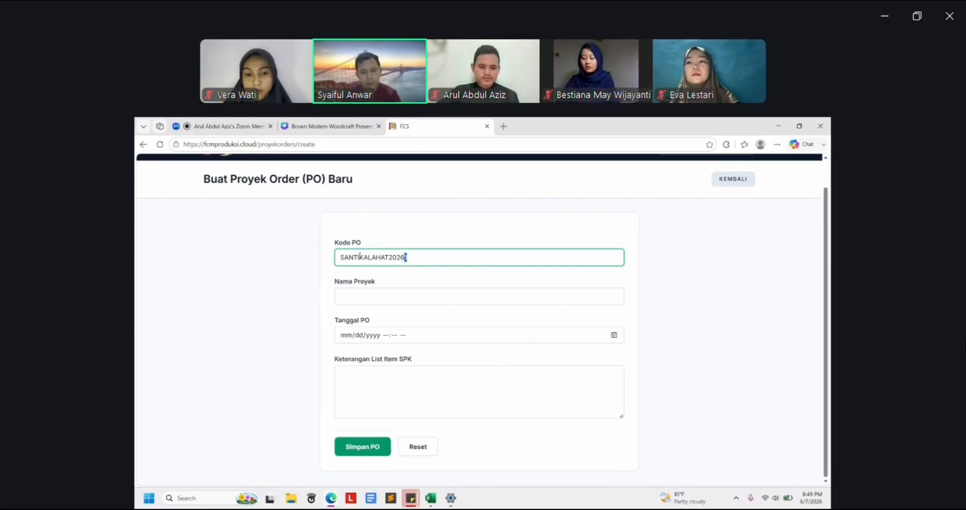
type("2")
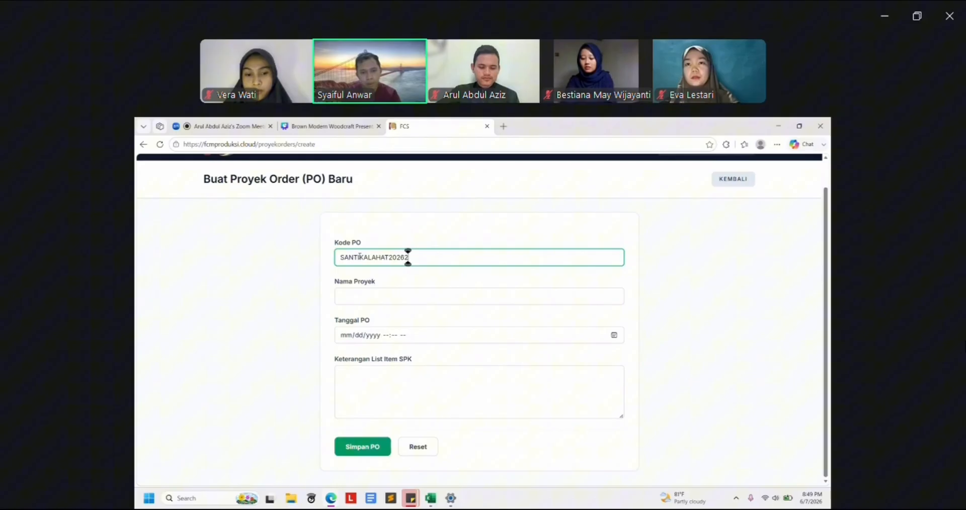
Enter 'Apartement Santika Lahat' as the project name
left_click(368, 296)
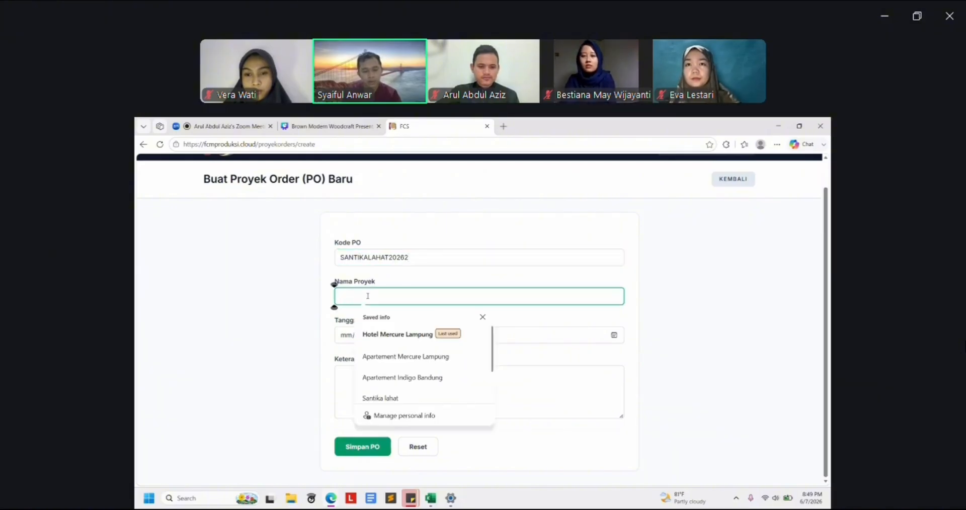
type("Apartement")
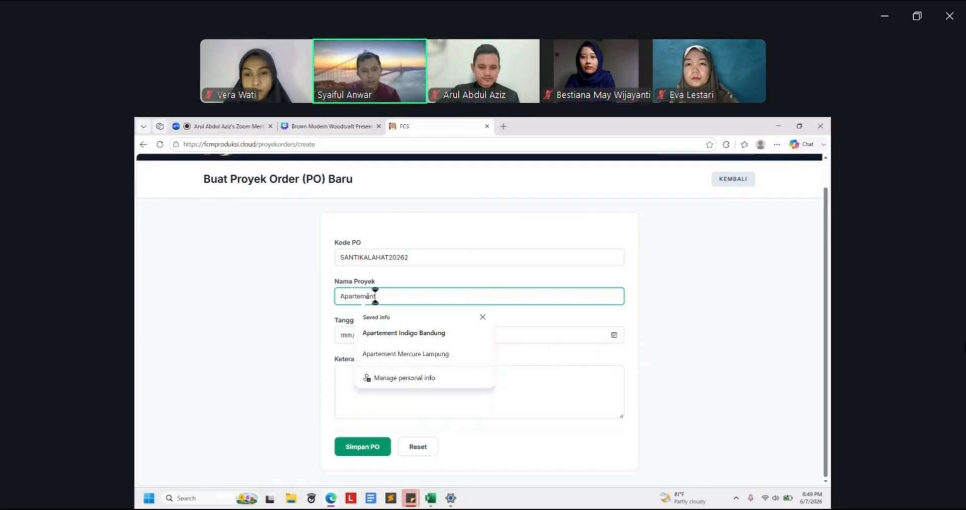
type(" Santika L")
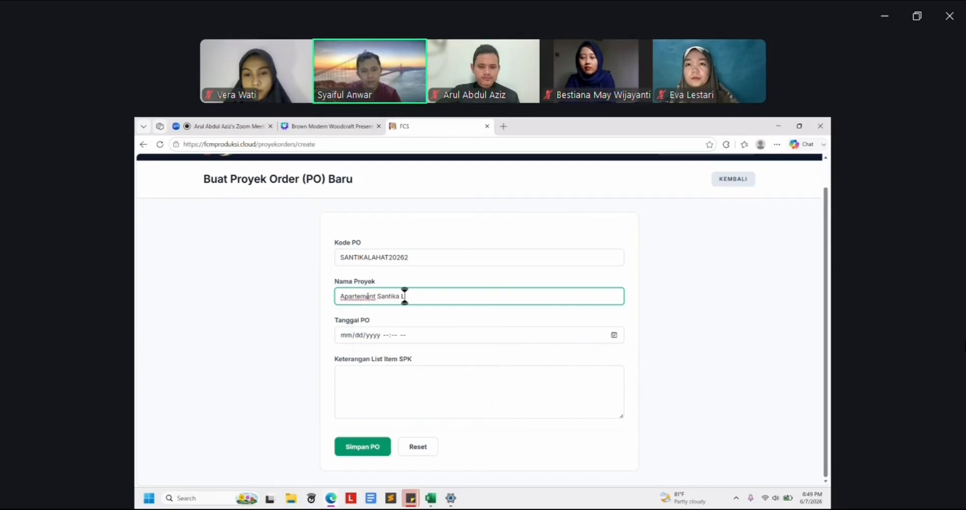
type("ahat")
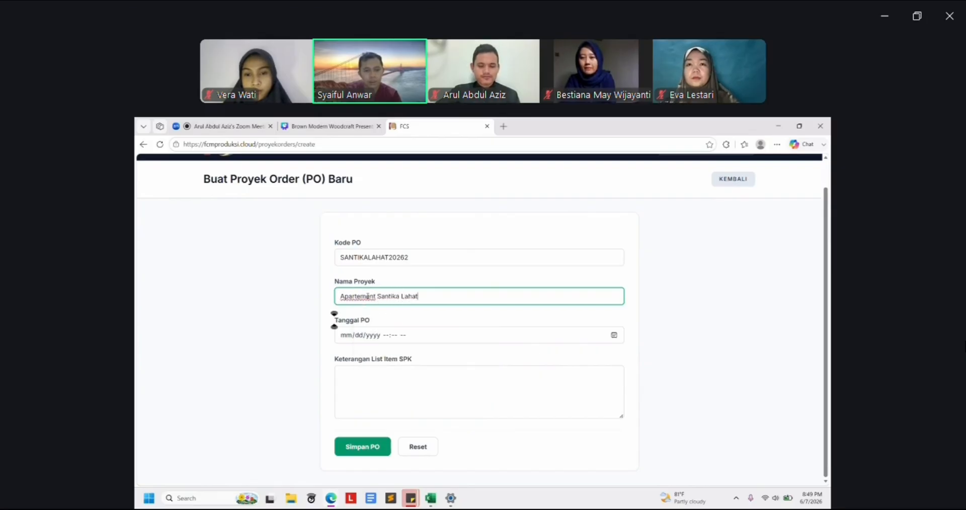
left_click(256, 320)
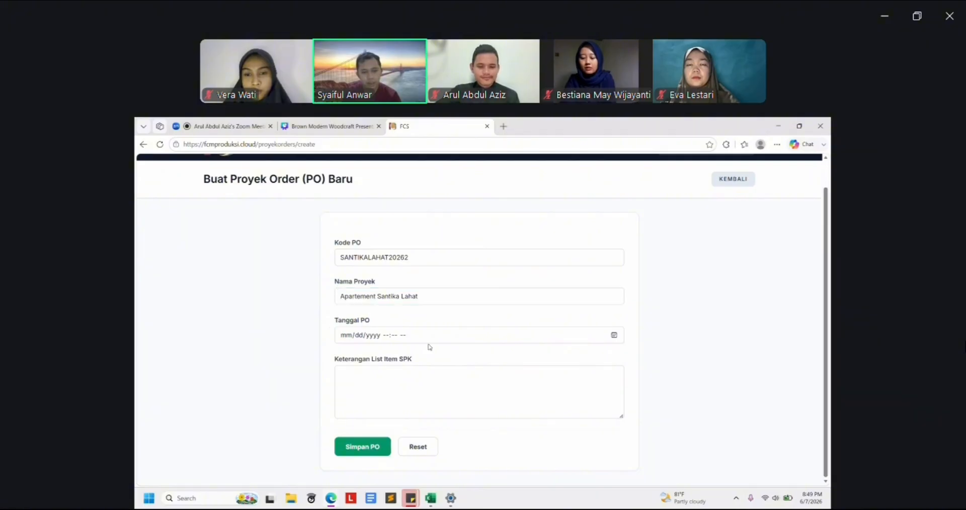
Set the PO date to 06/07/2026 08:49 PM
left_click(511, 342)
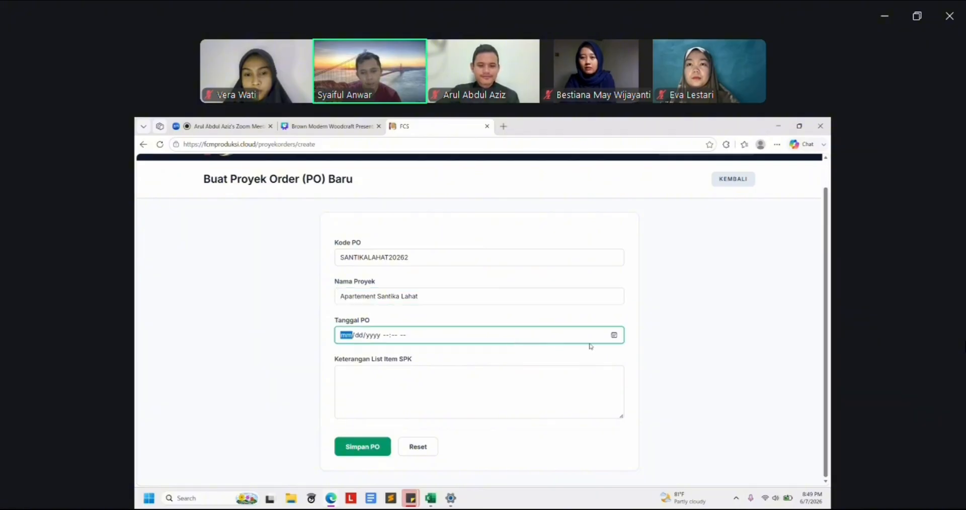
left_click(614, 335)
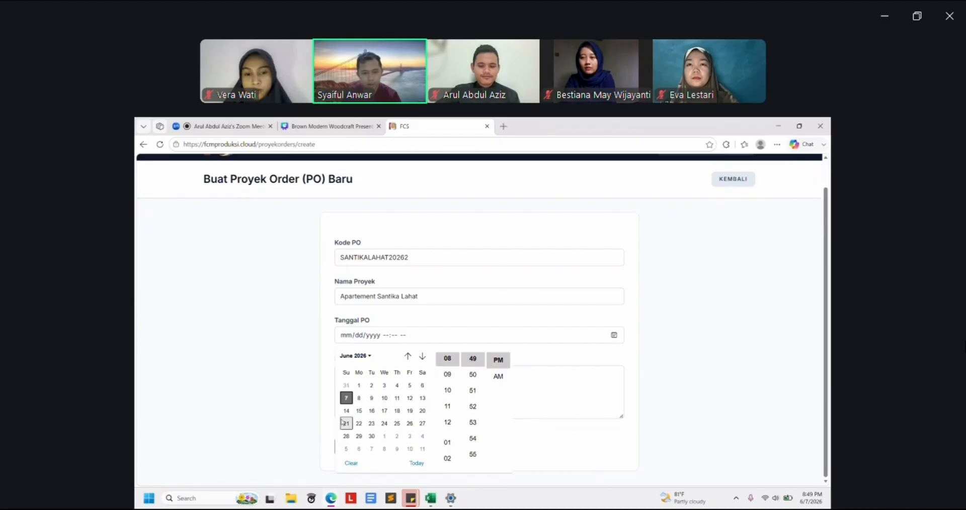
left_click(346, 398)
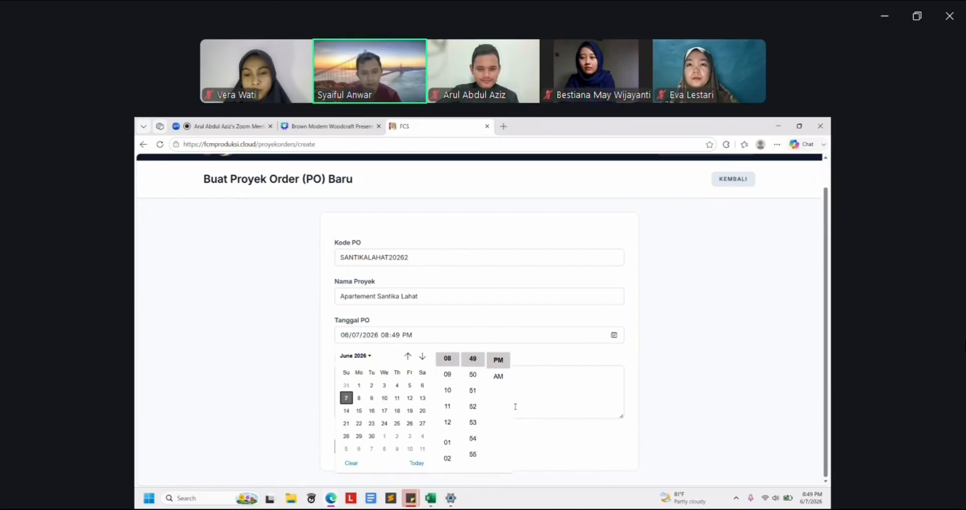
left_click(289, 337)
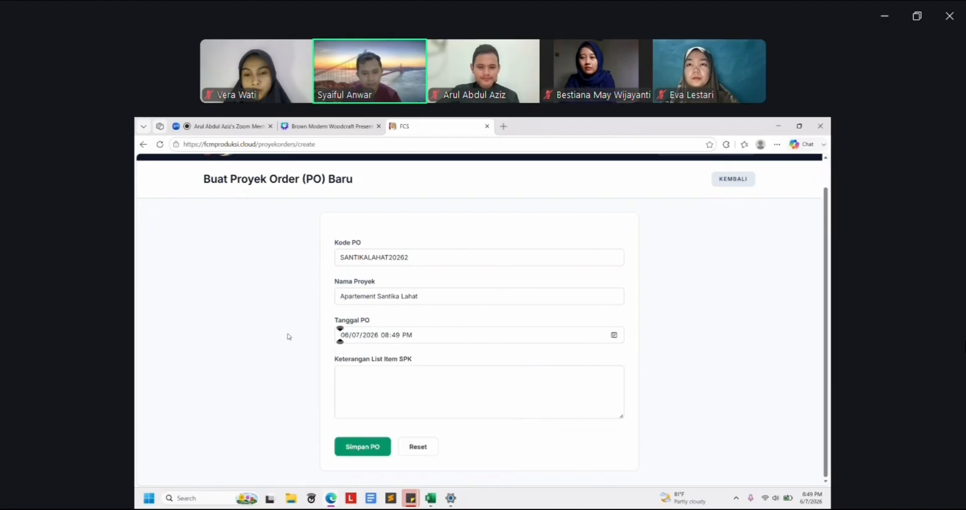
left_click(291, 385)
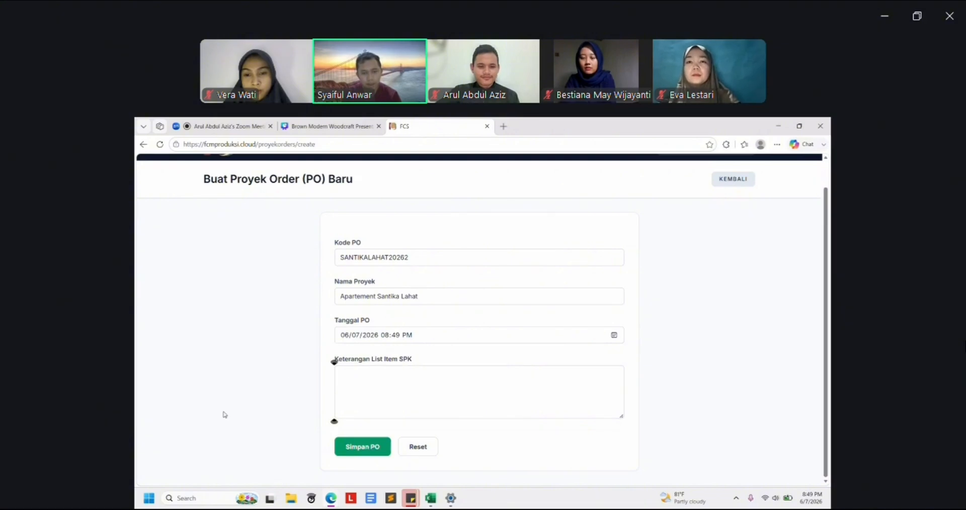
List '- Meja Reseptionist' and '- Bangku Reseptionist' on separate lines as the SPK items
left_click(489, 385)
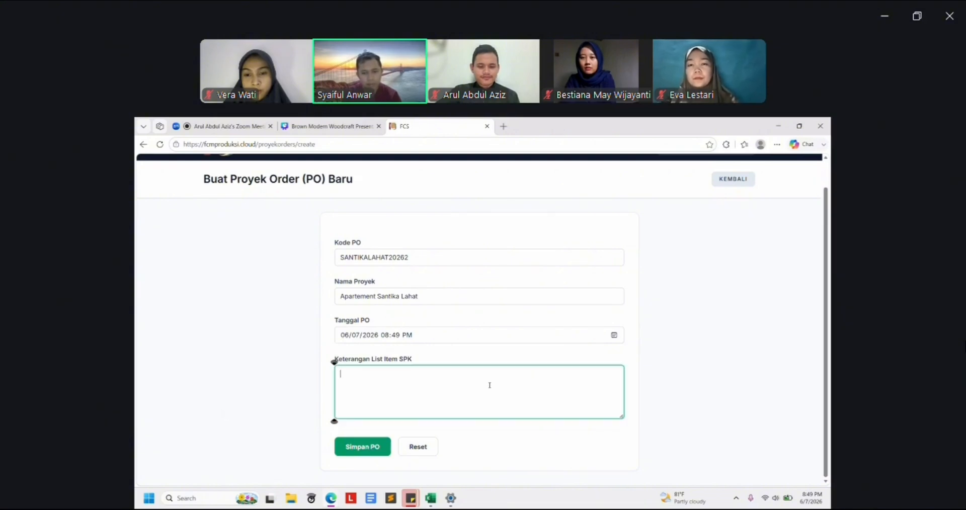
type("- ")
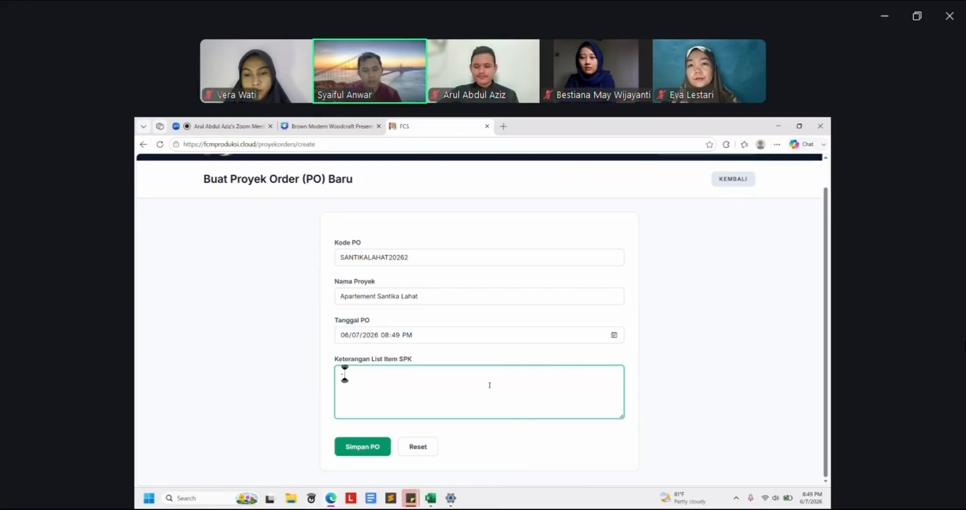
type("Meja")
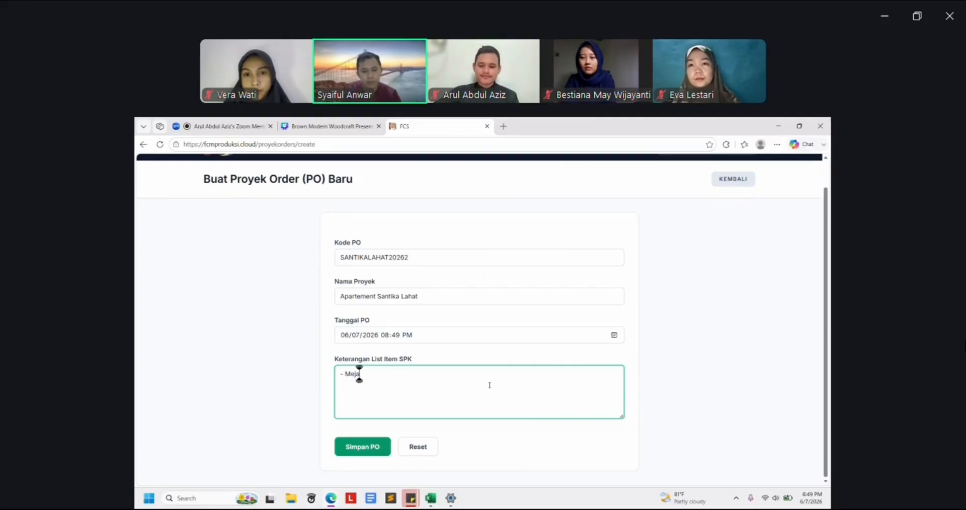
type(" Reseptio")
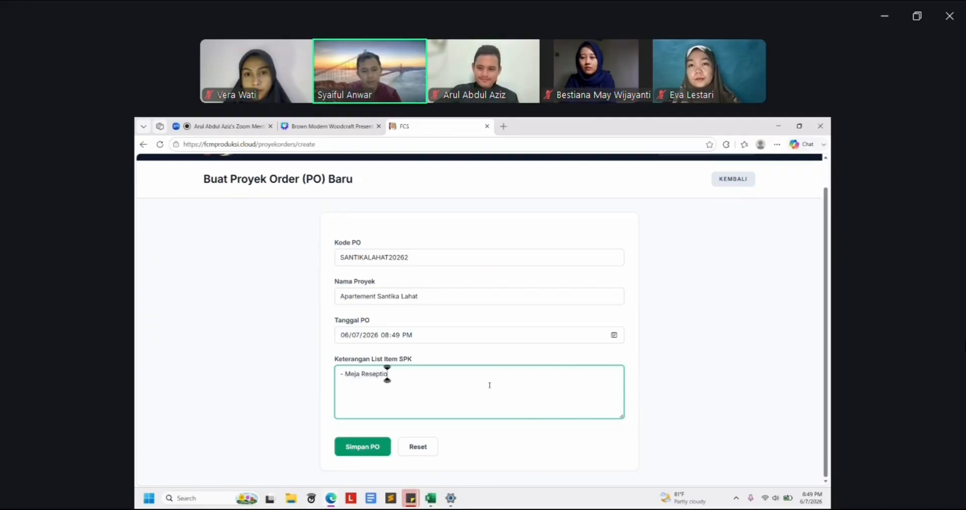
type("nist")
key("Return")
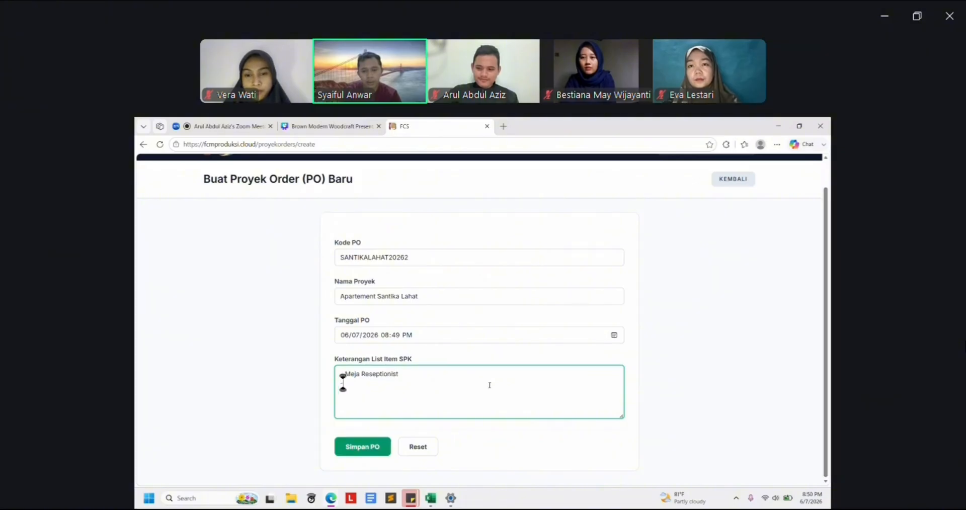
type("- Bangku")
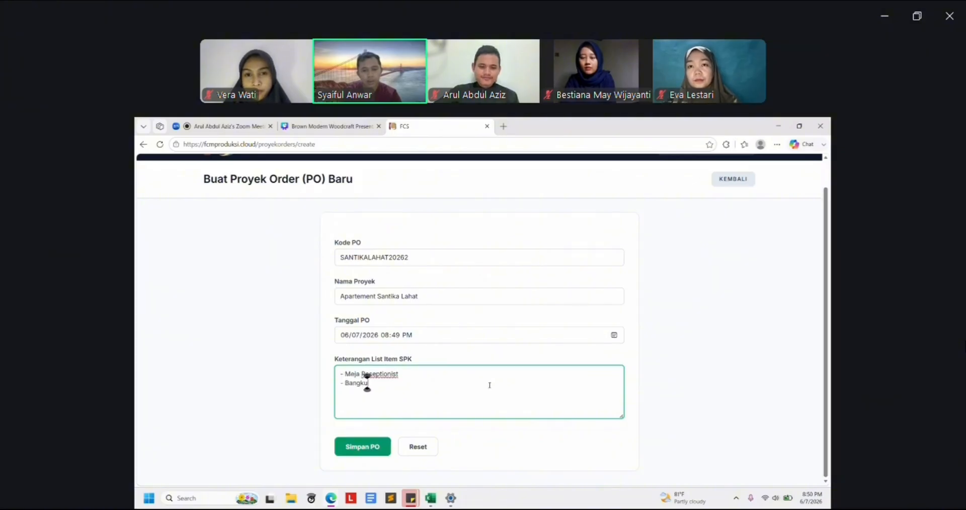
type(" Resep")
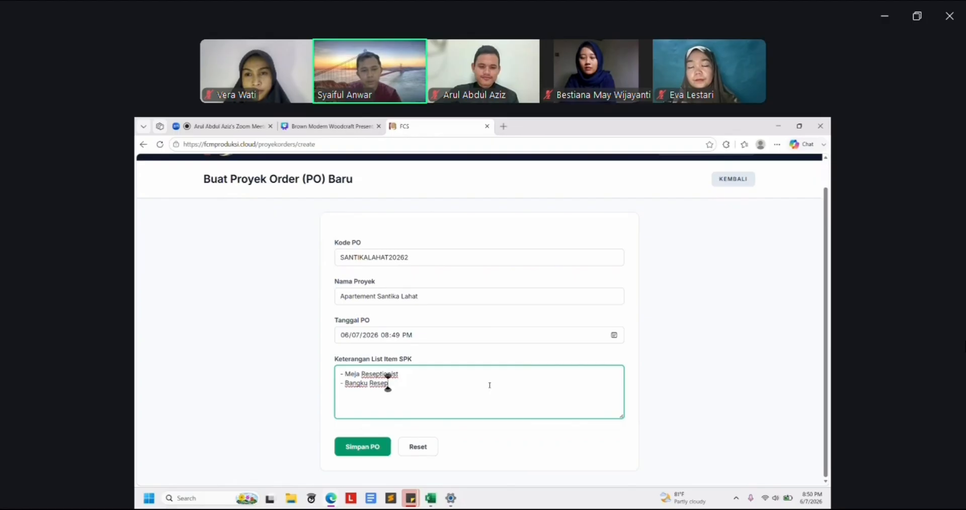
type("tionist")
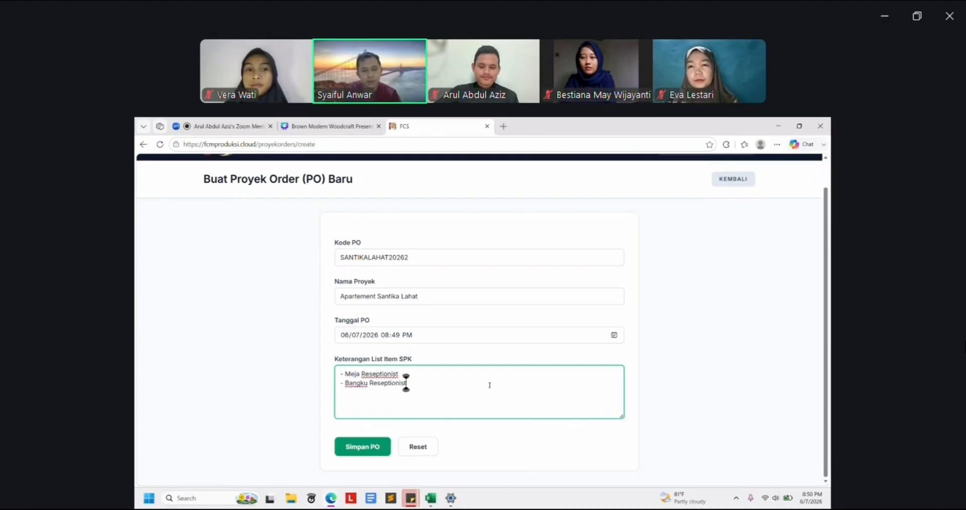
left_click(281, 437)
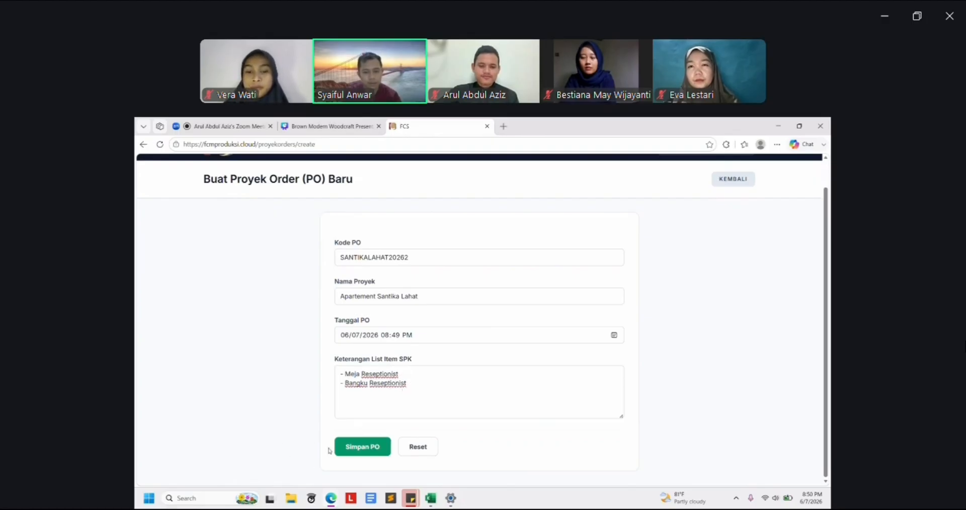
Save PO SANTIKALAHAT20262 and confirm it heads the Proyek Orders list
left_click(346, 449)
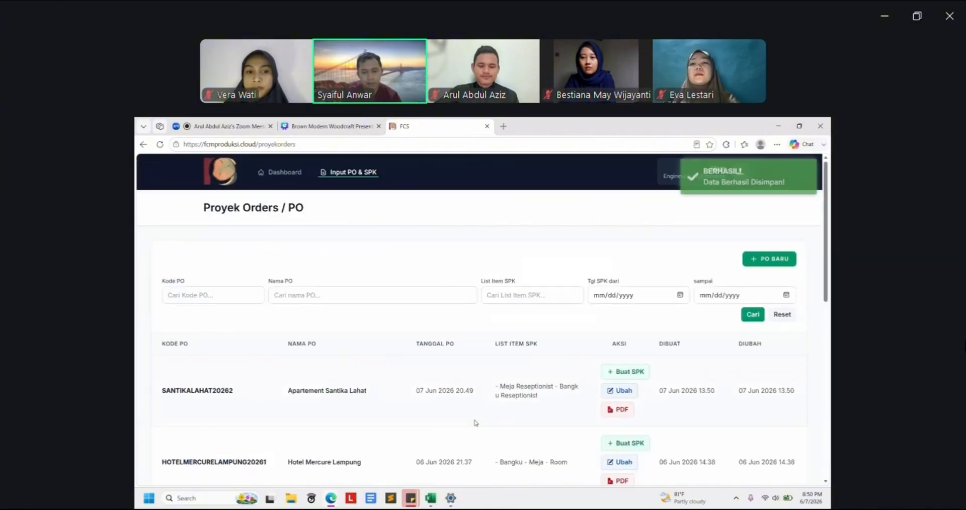
scroll(475, 423, "down", 1)
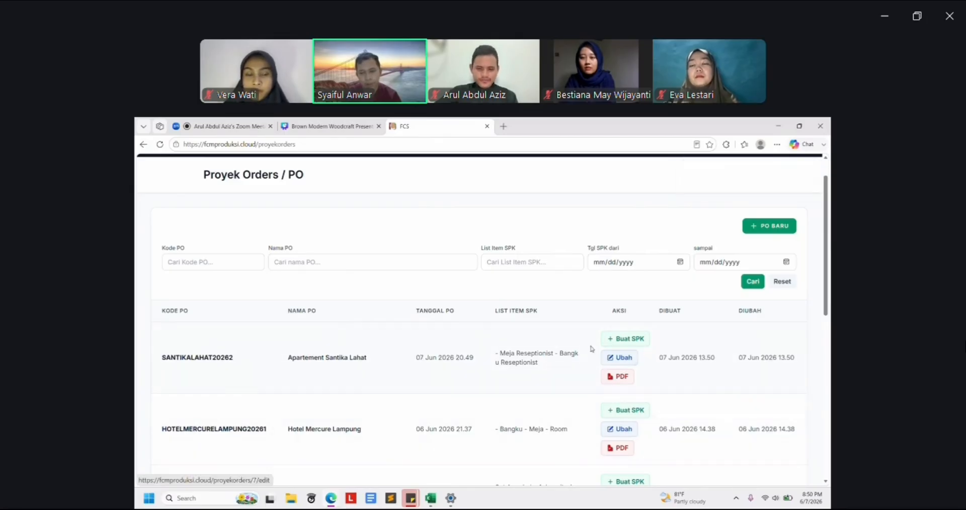
Start an SPK for SANTIKALAHAT20262 with number MEJARESEPTONIST1
left_click(618, 340)
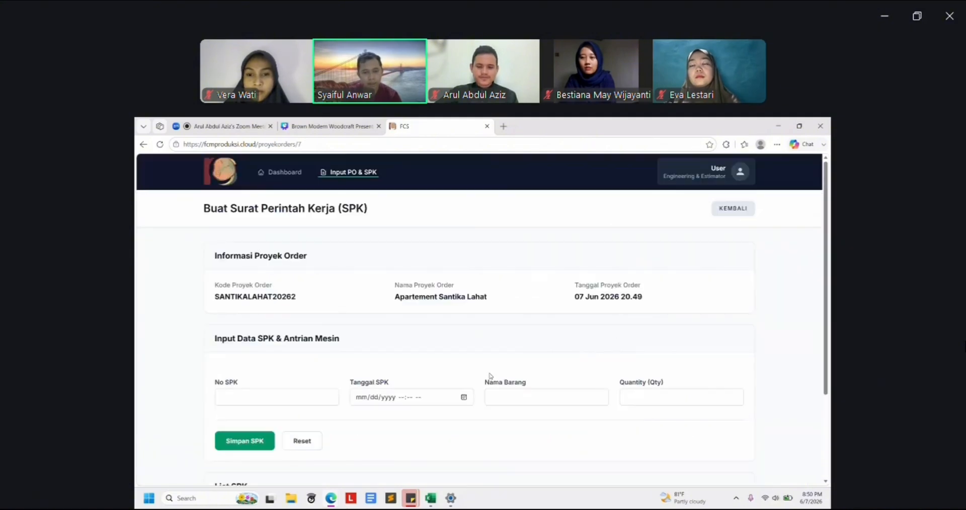
scroll(490, 375, "down", 2)
scroll(490, 376, "up", 3)
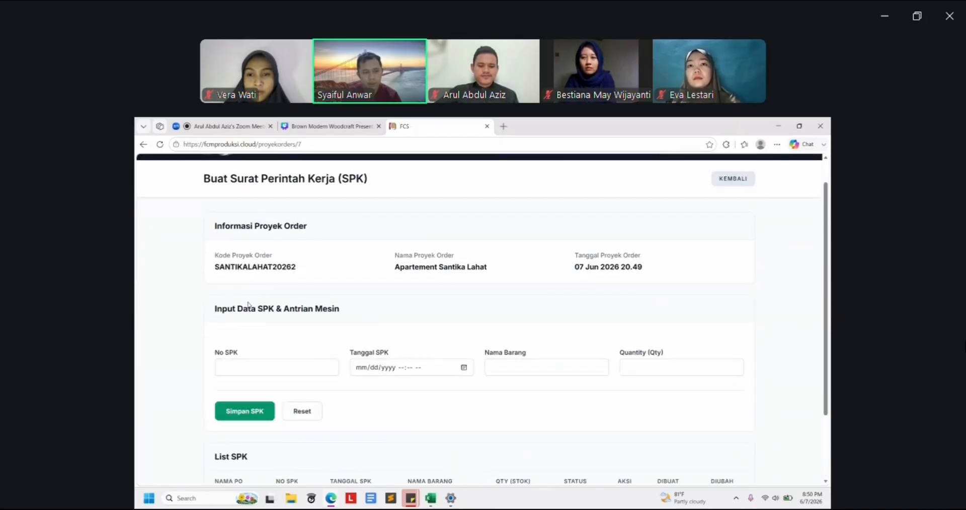
scroll(231, 343, "down", 1)
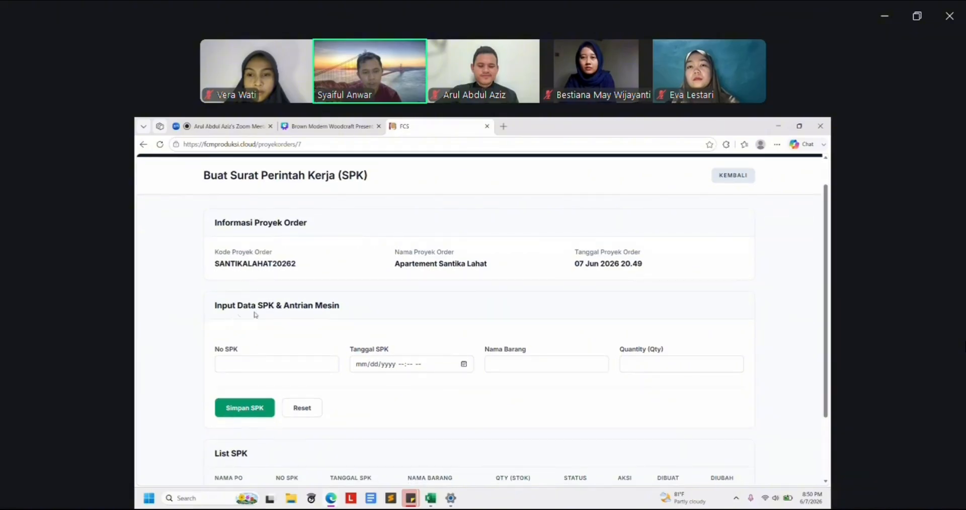
scroll(376, 407, "down", 2)
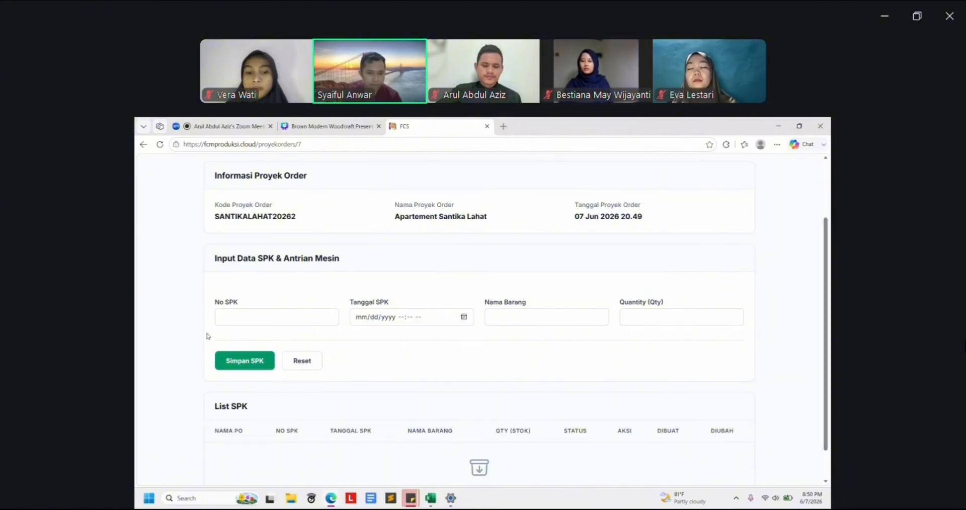
left_click(231, 316)
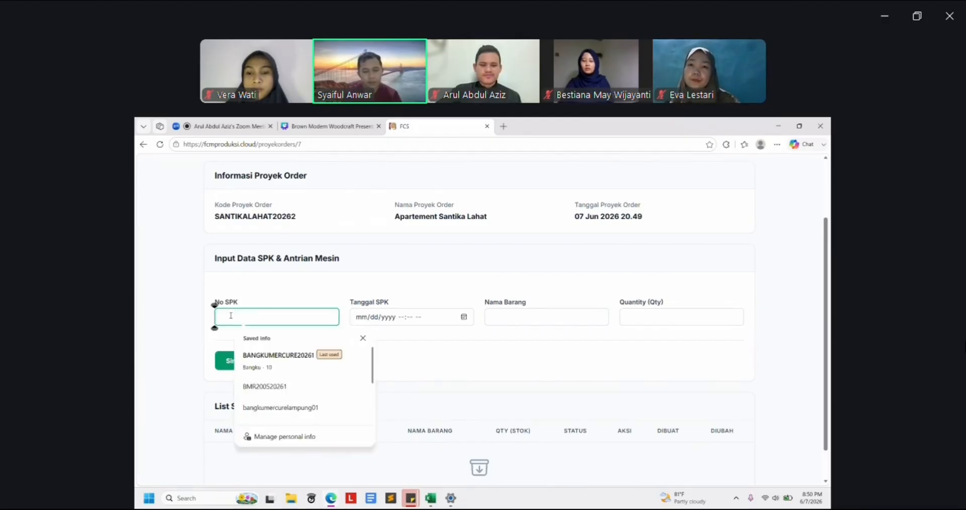
type("Mela")
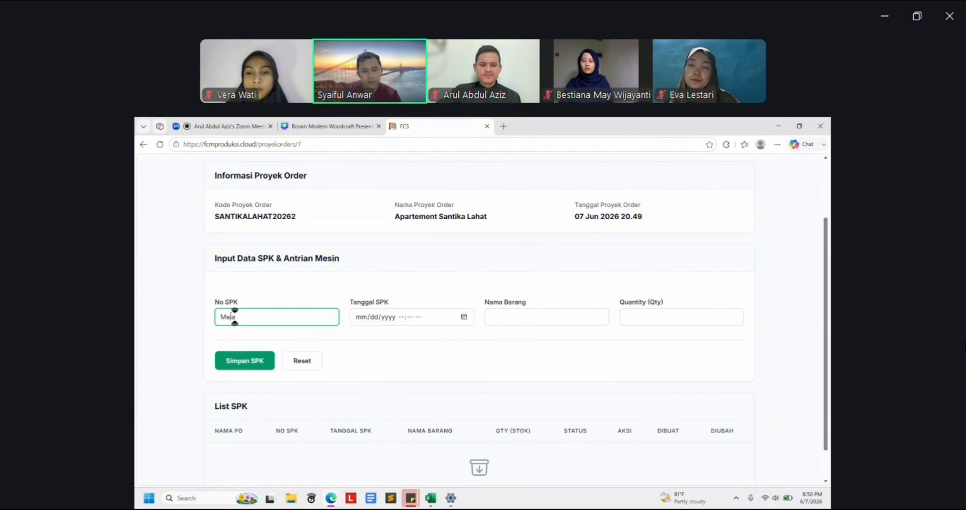
key("BackSpace")
key("BackSpace")
key("BackSpace")
key("BackSpace")
key("Caps_Lock")
type("MEJA")
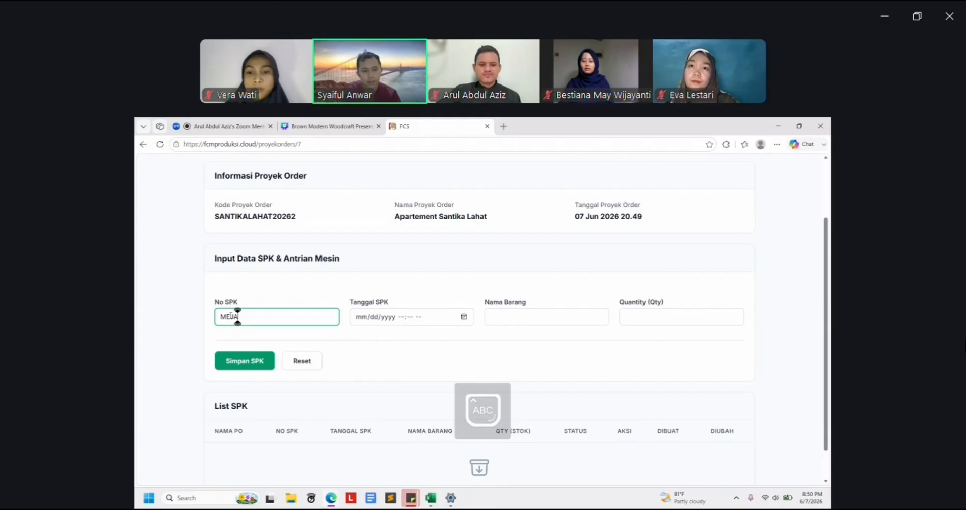
type("RESE")
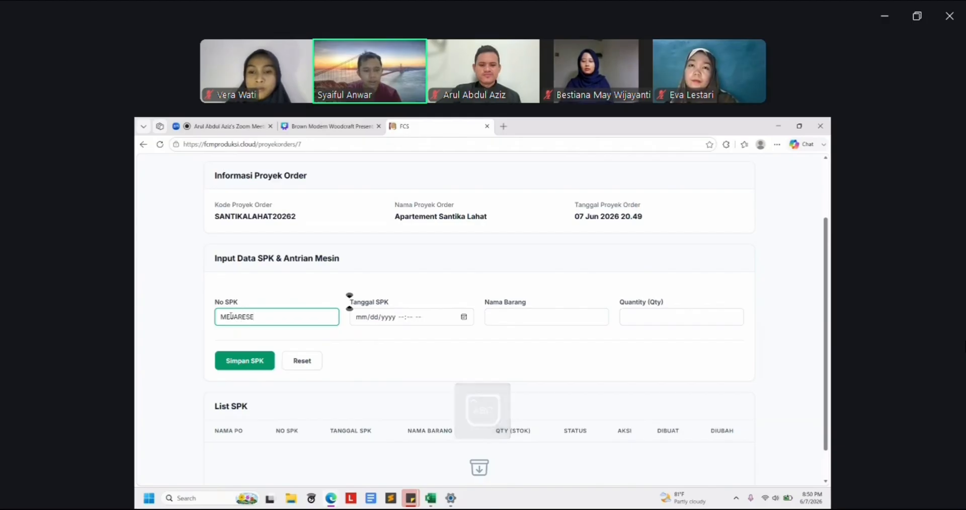
type("PTONIST")
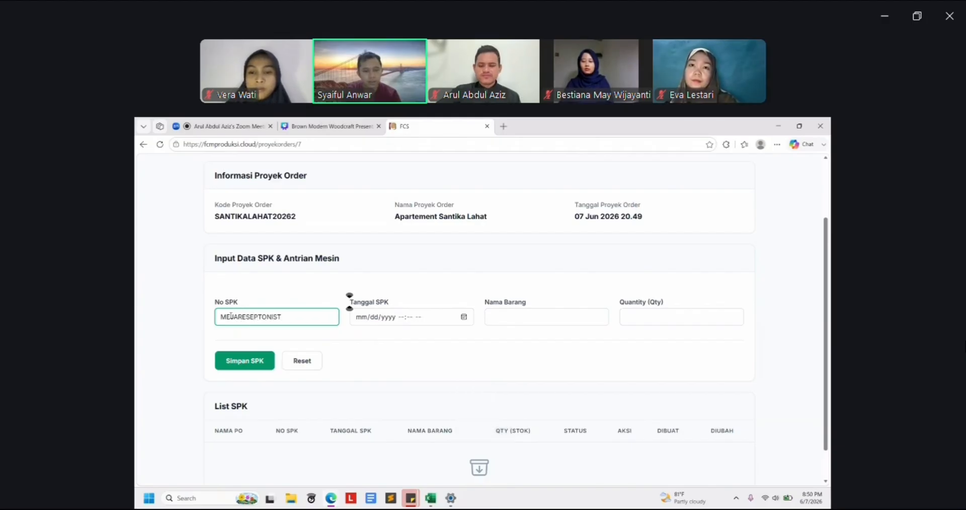
type("1")
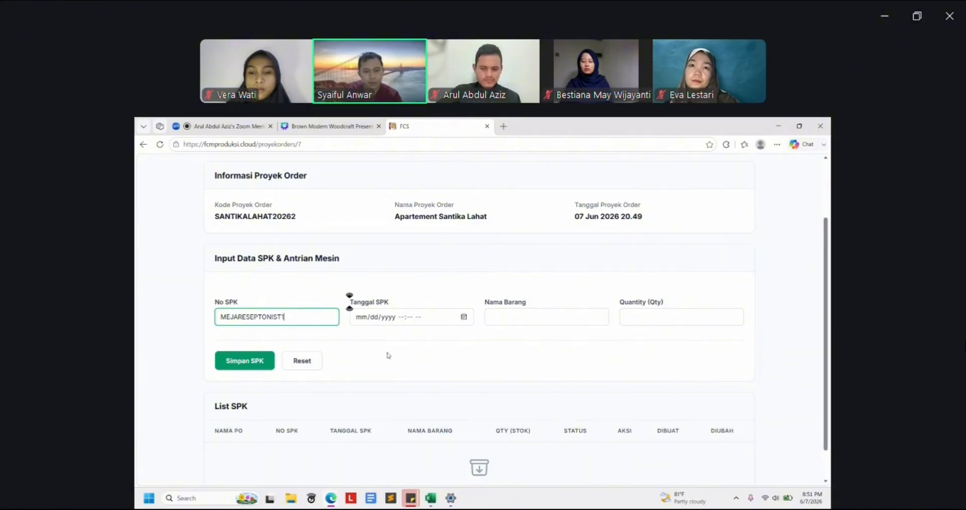
Date the SPK 06/07/2026 08:51 PM, with item Meja Reseptionist and quantity 1
left_click(463, 318)
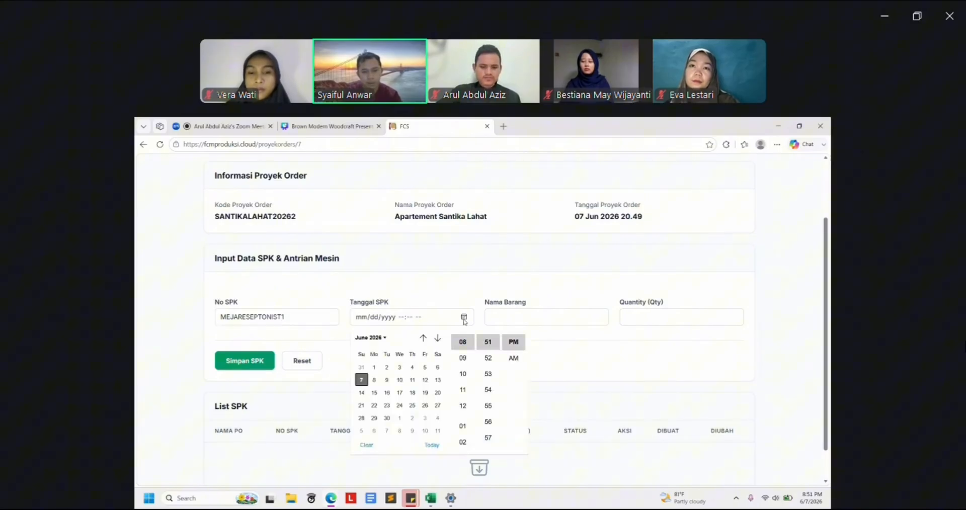
left_click(361, 379)
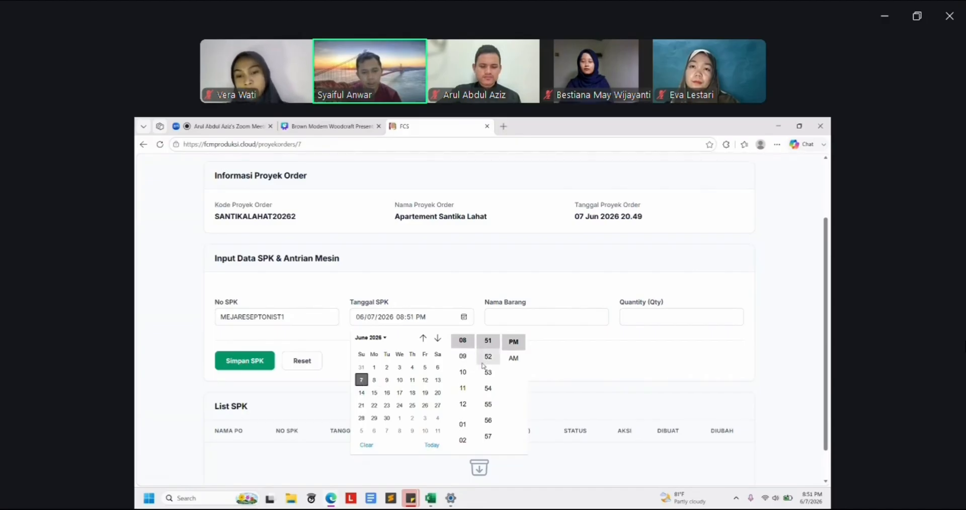
left_click(587, 329)
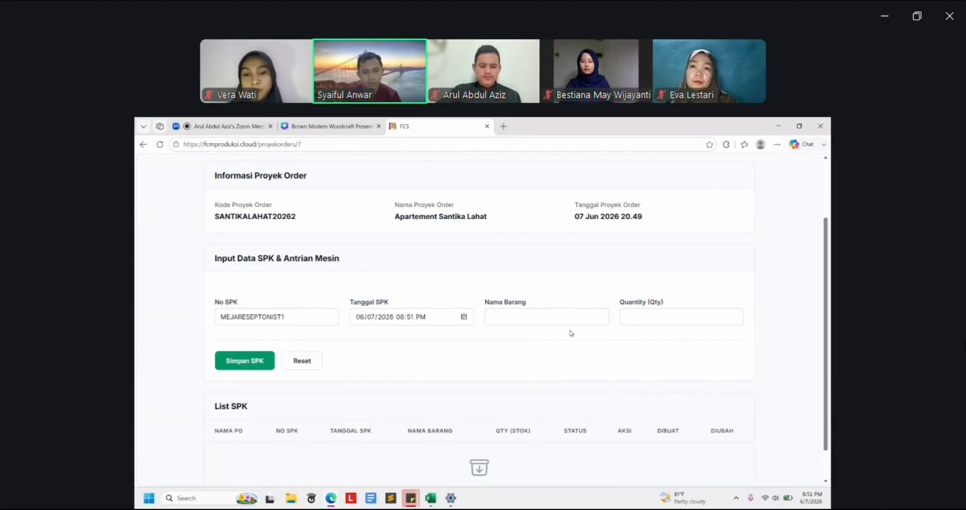
left_click(513, 317)
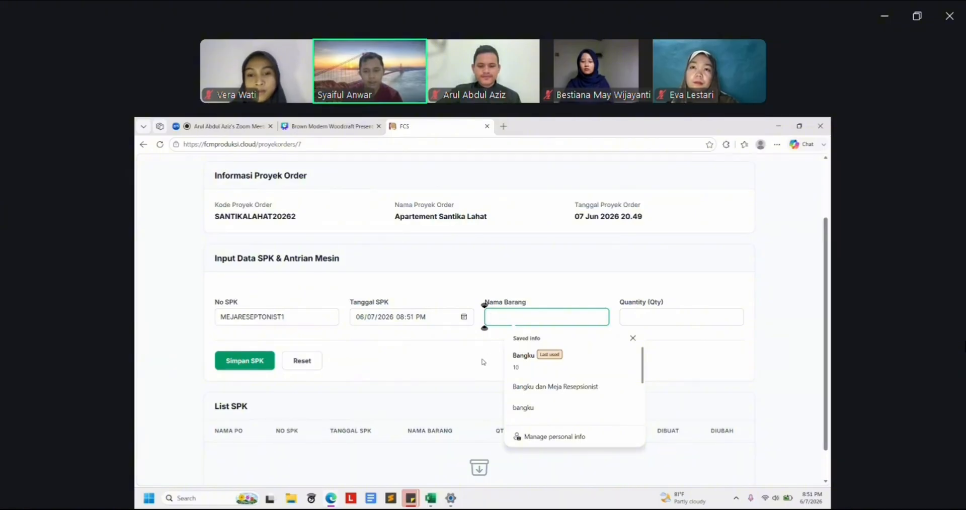
type("m")
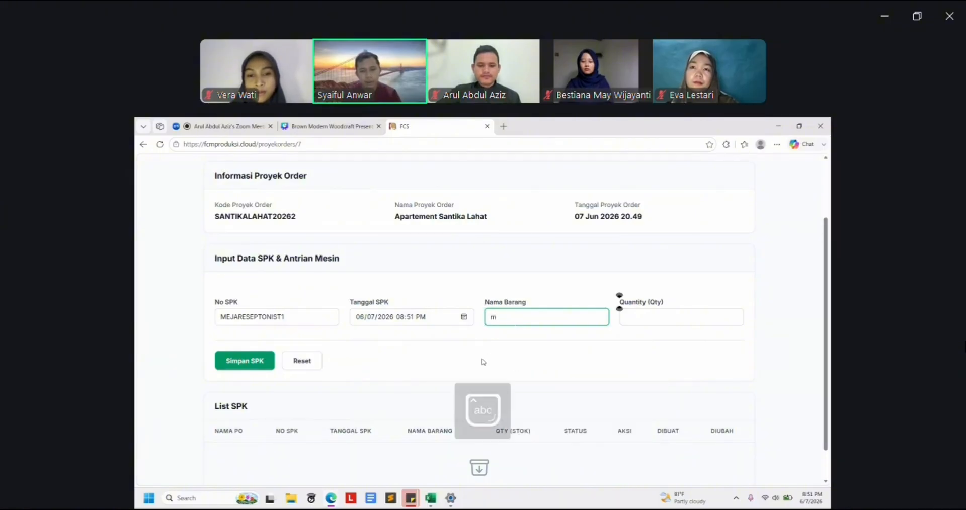
type("eja Reseptionist")
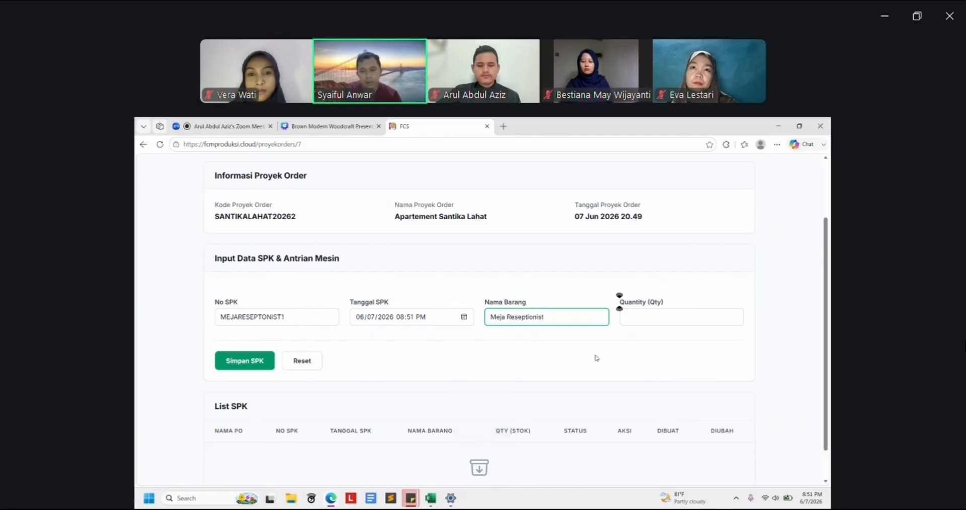
left_click(649, 318)
type("1")
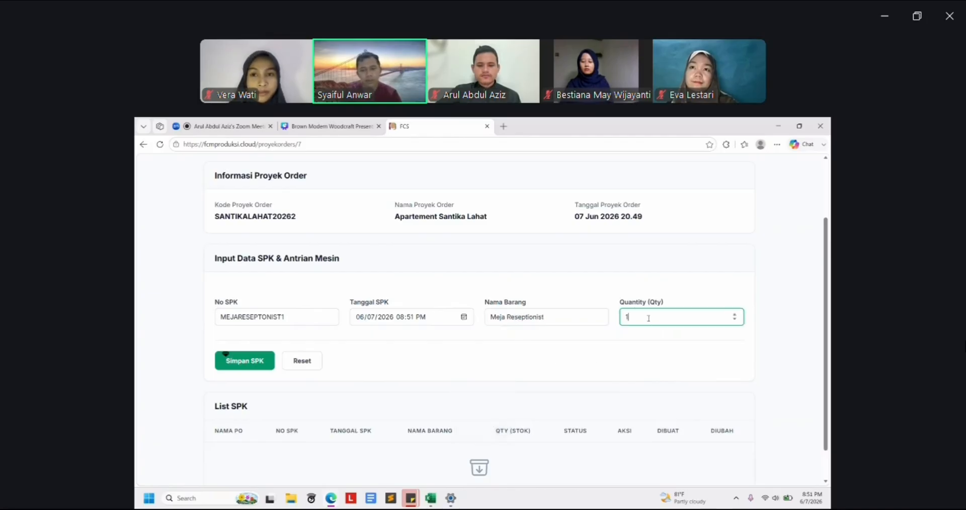
left_click(572, 343)
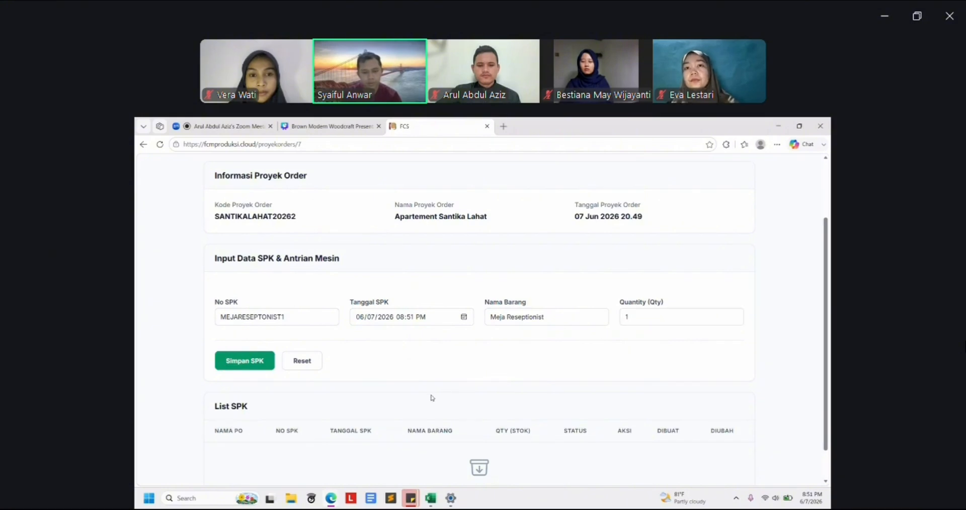
Save the MEJARESEPTONIST1 SPK and begin a second one numbered BANGKURESEPTIONIST1
left_click(245, 363)
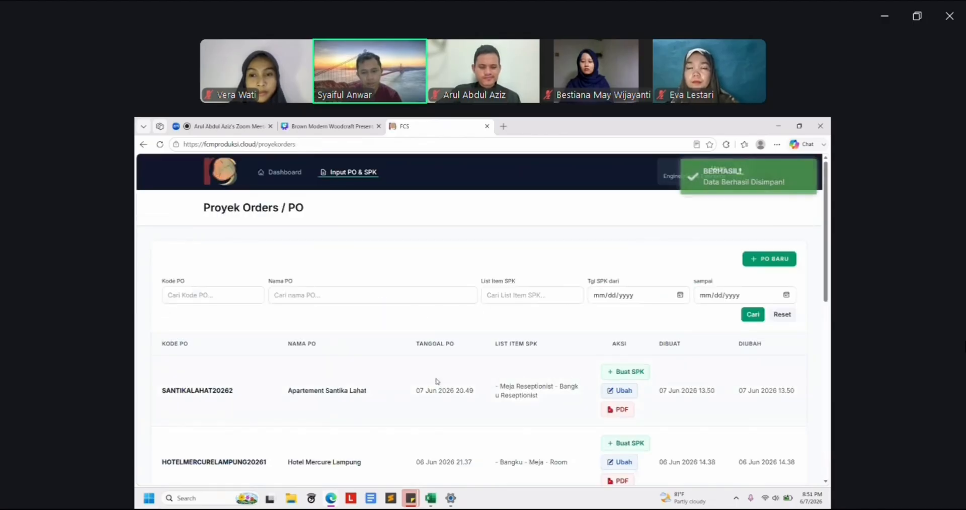
left_click(627, 372)
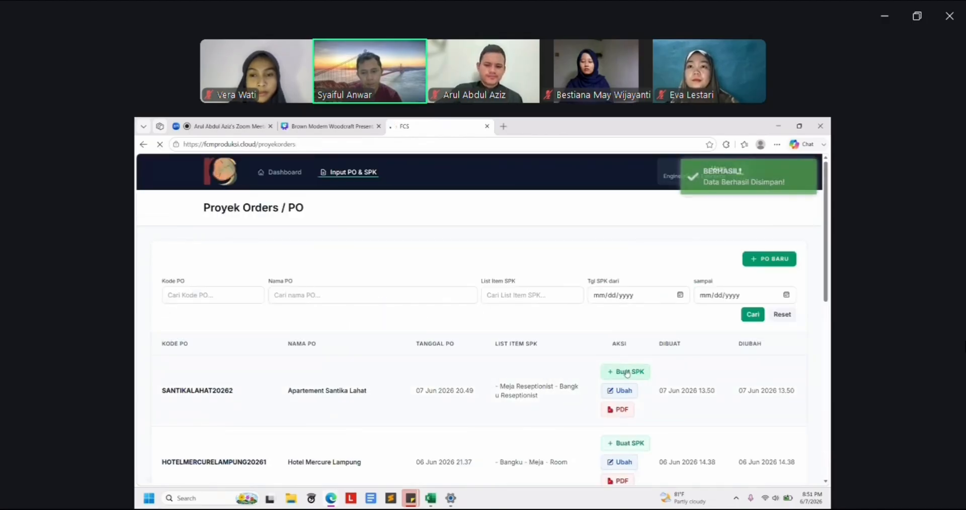
scroll(405, 421, "down", 2)
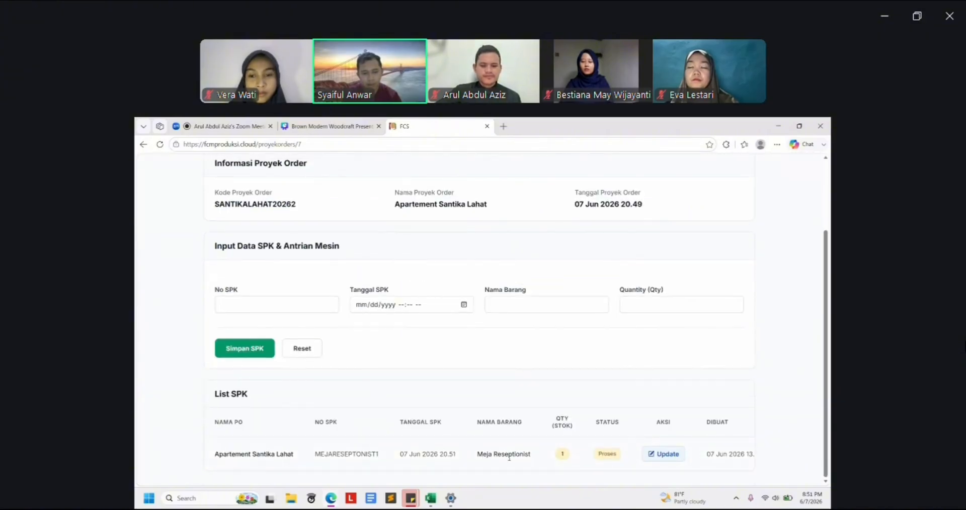
left_click(246, 305)
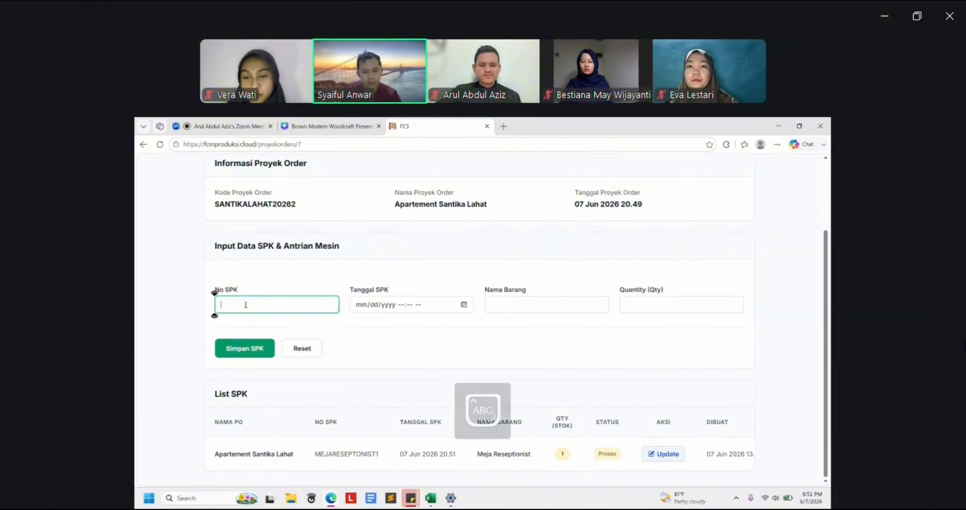
type("BANGKURE")
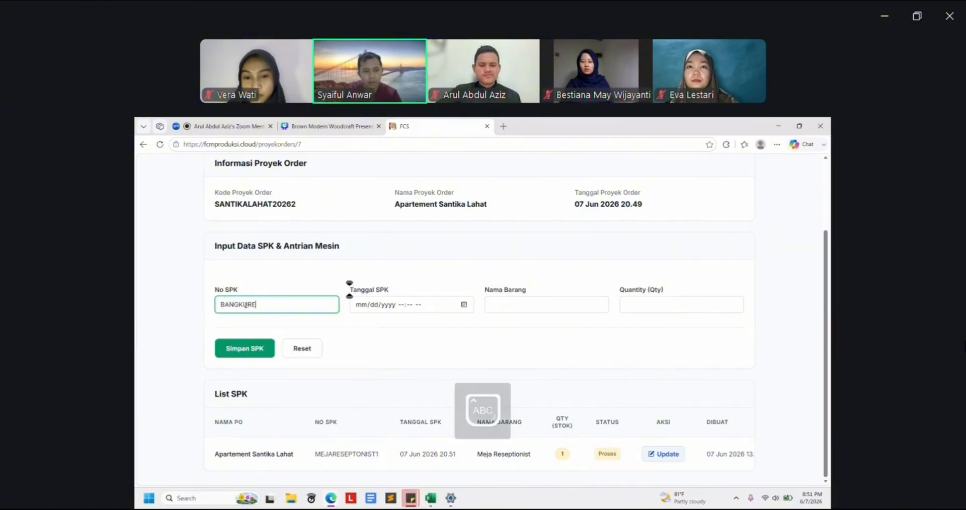
type("SEPTIONIST")
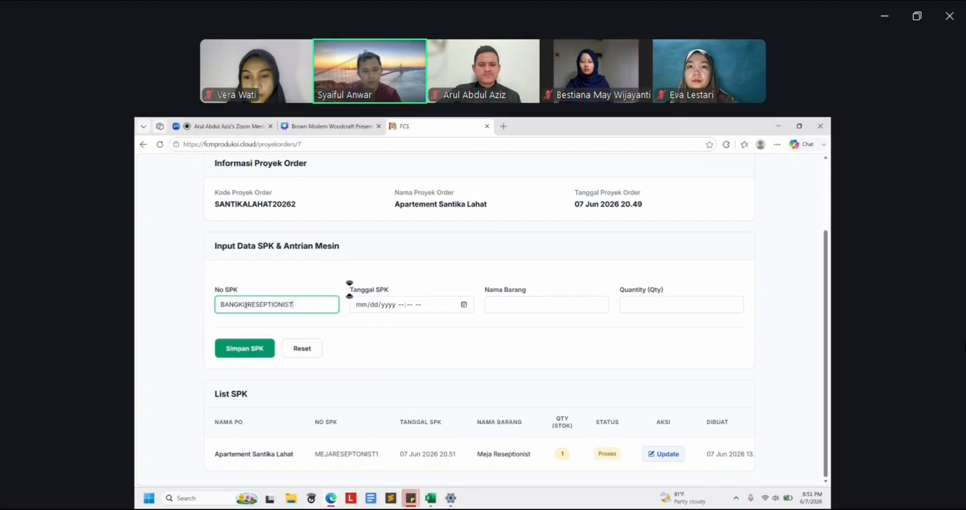
type("1")
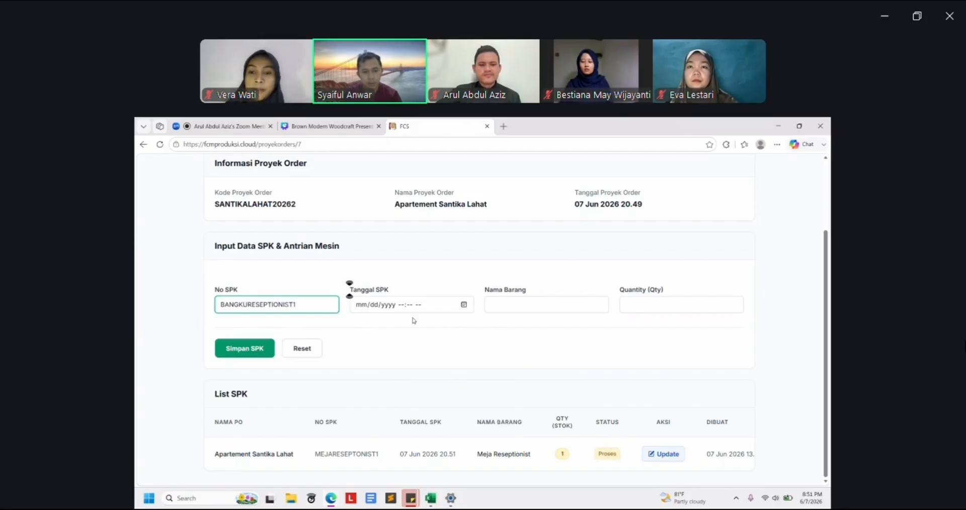
Date it today, with item Bangku Reseptionist and quantity 2, and save it
left_click(463, 304)
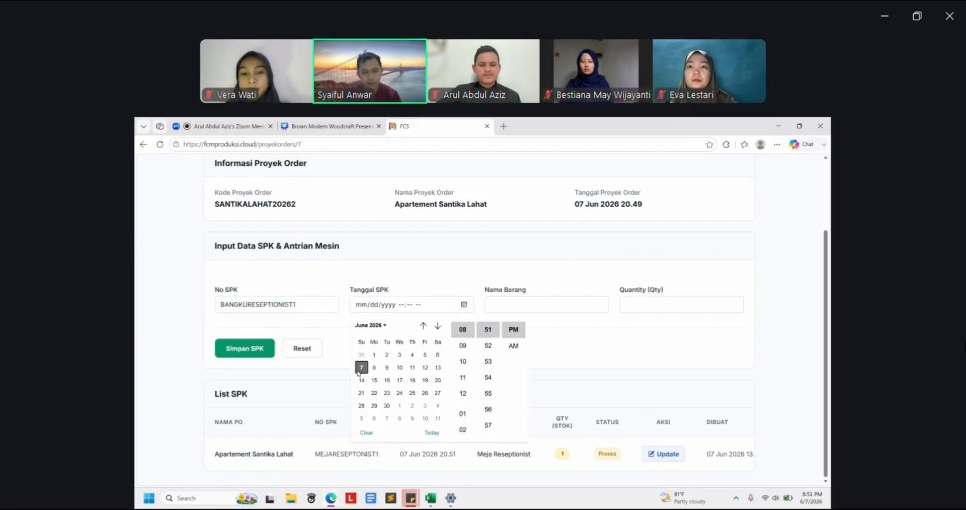
left_click(472, 329)
left_click(524, 295)
left_click(527, 301)
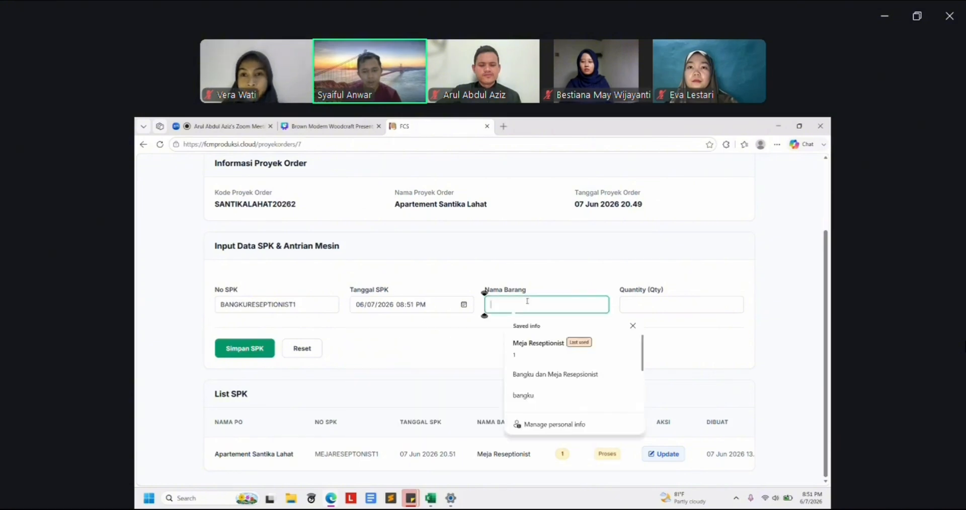
type("Bangku Reseptio")
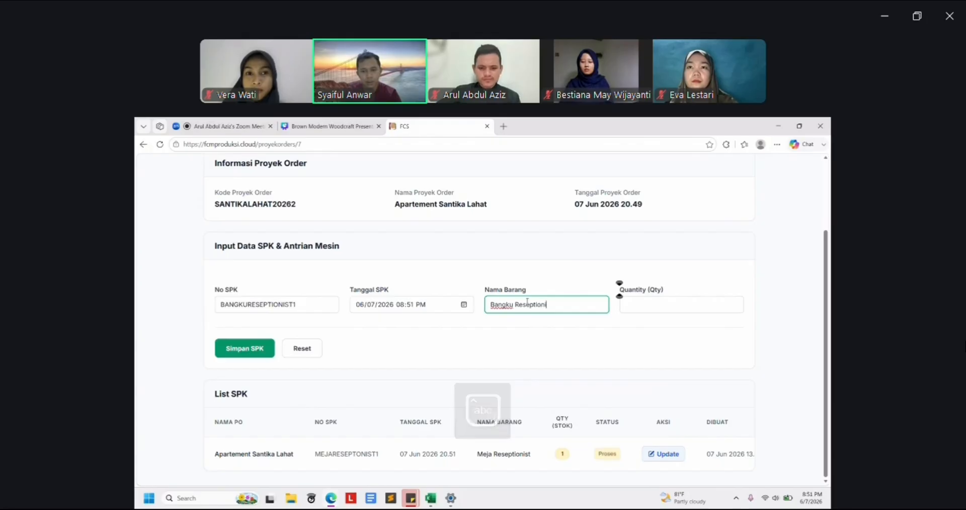
type("nist")
left_click(657, 304)
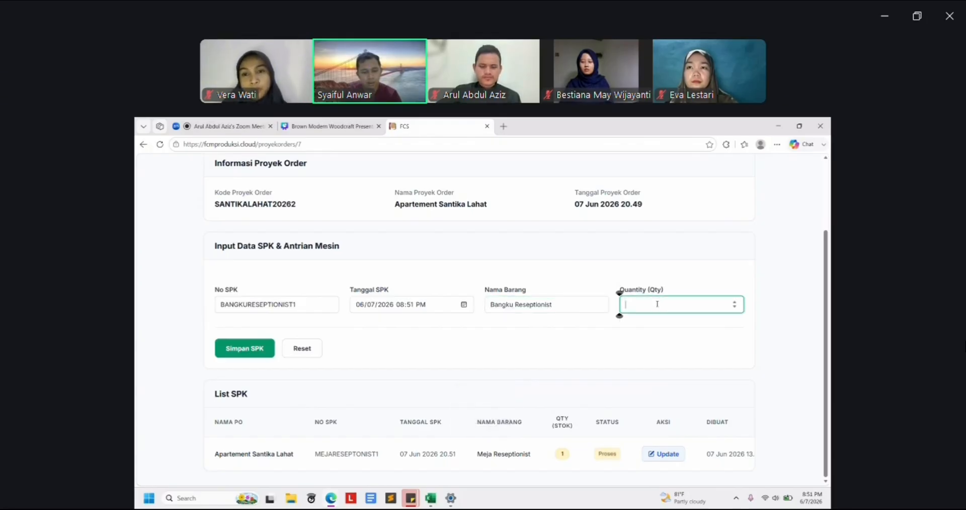
type("2")
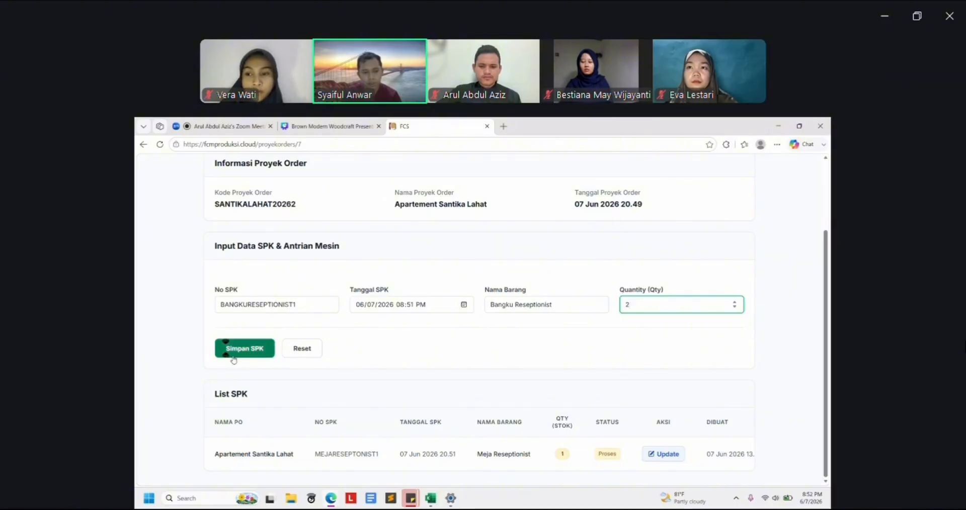
left_click(233, 355)
Reopen the Santika Lahat SPK form and clear the Meja and Bangku item text
left_click(636, 373)
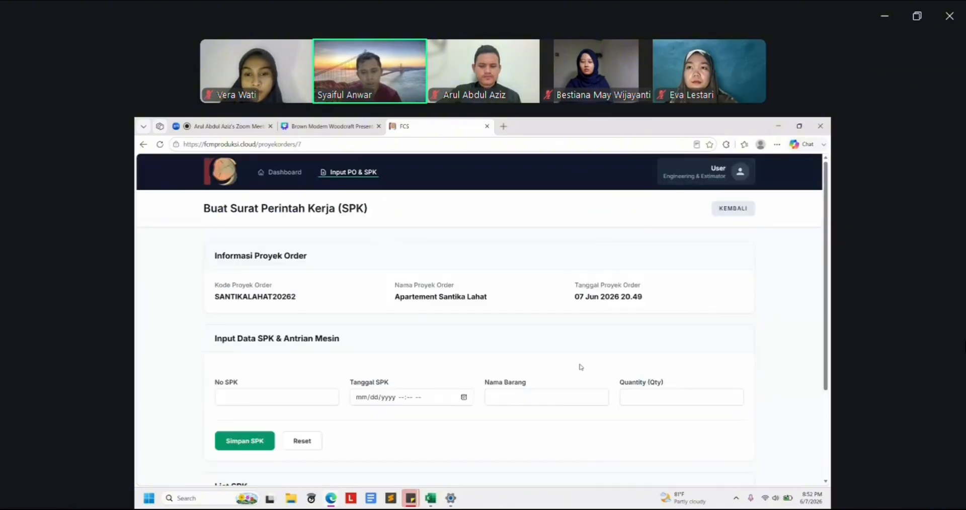
scroll(276, 462, "down", 3)
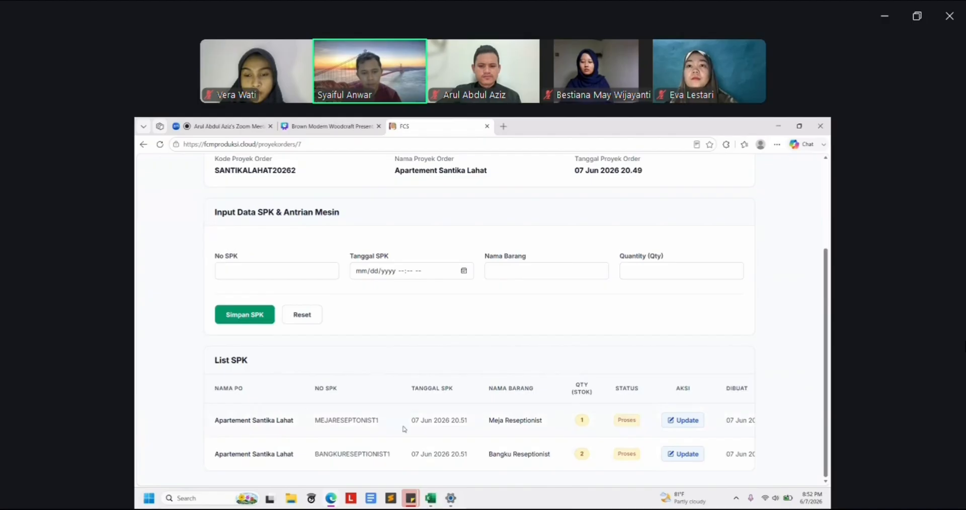
left_click_drag(487, 421, 523, 457)
left_click(523, 458)
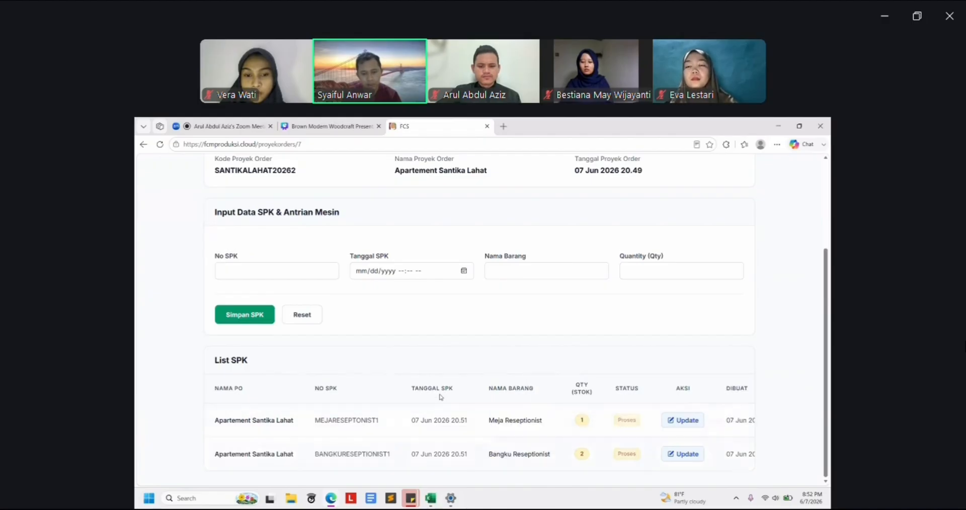
Log back in using the suggested admin e-mail and the account password
scroll(576, 363, "up", 1)
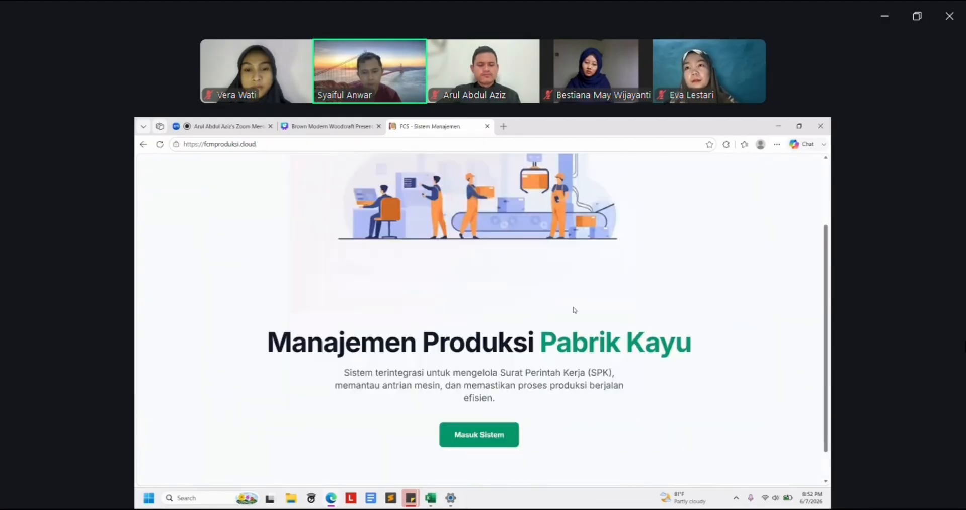
scroll(573, 311, "down", 2)
left_click(474, 401)
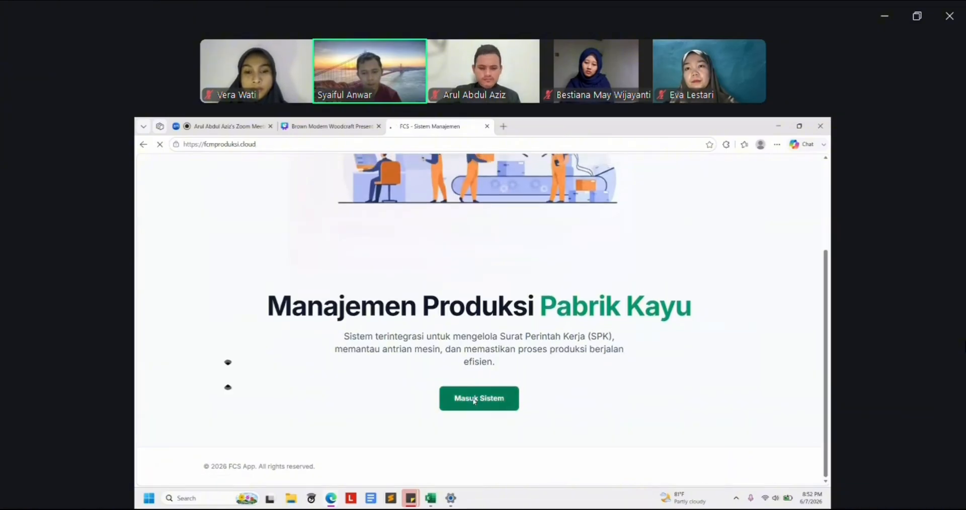
left_click(279, 378)
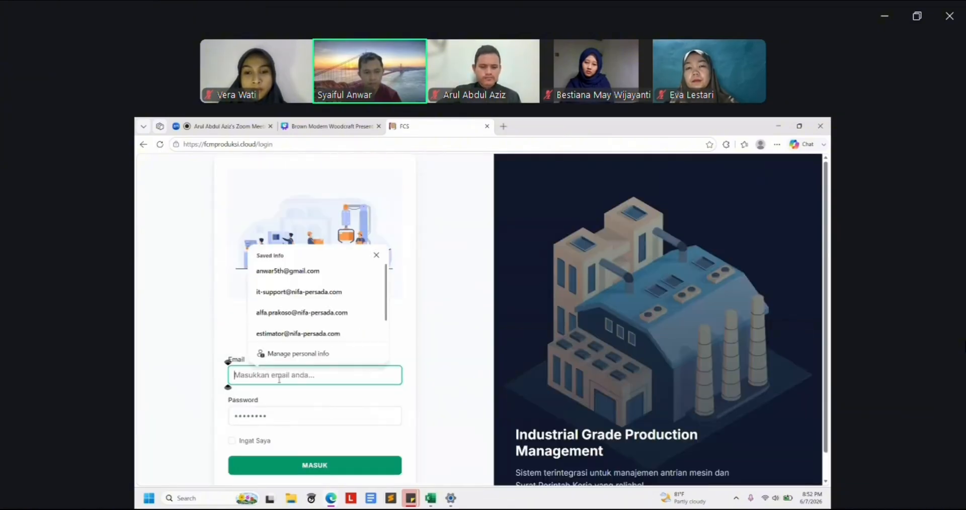
type("admin")
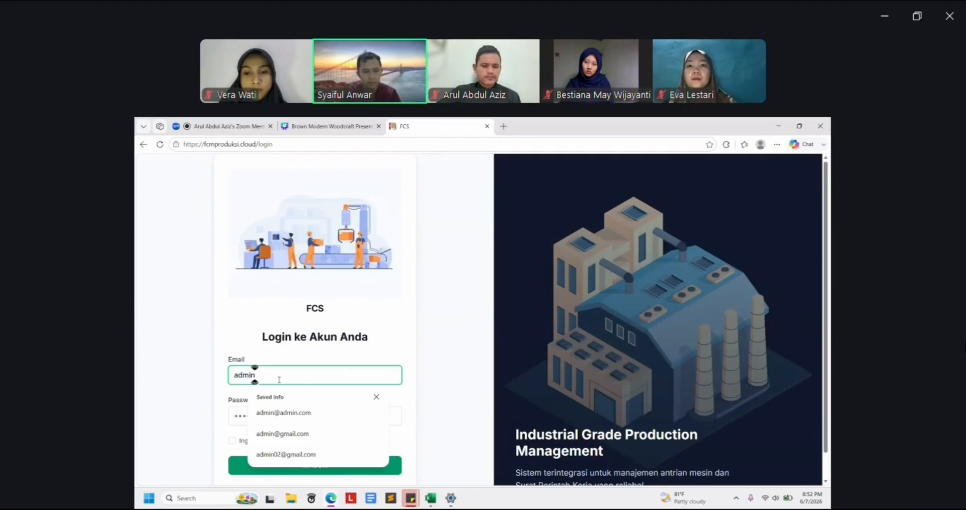
type("@")
key("Down")
key("Tab")
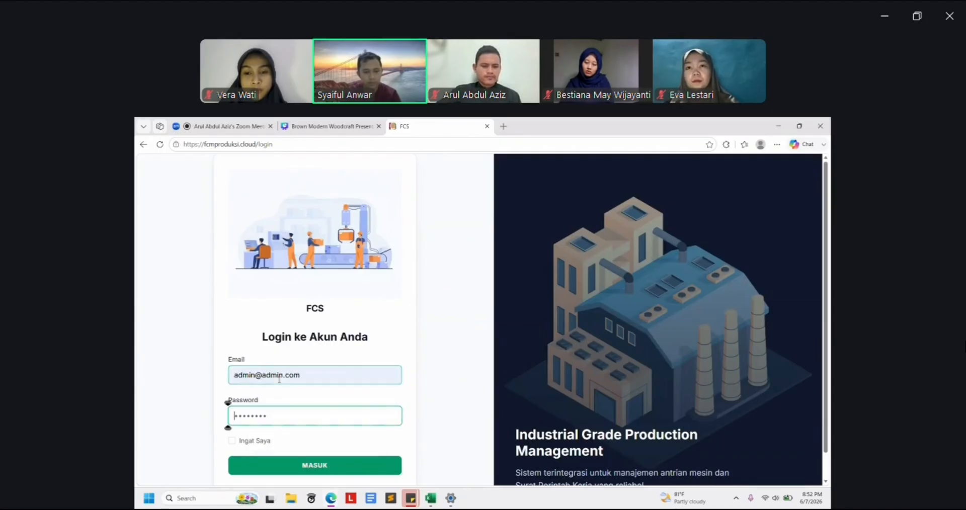
type("pa")
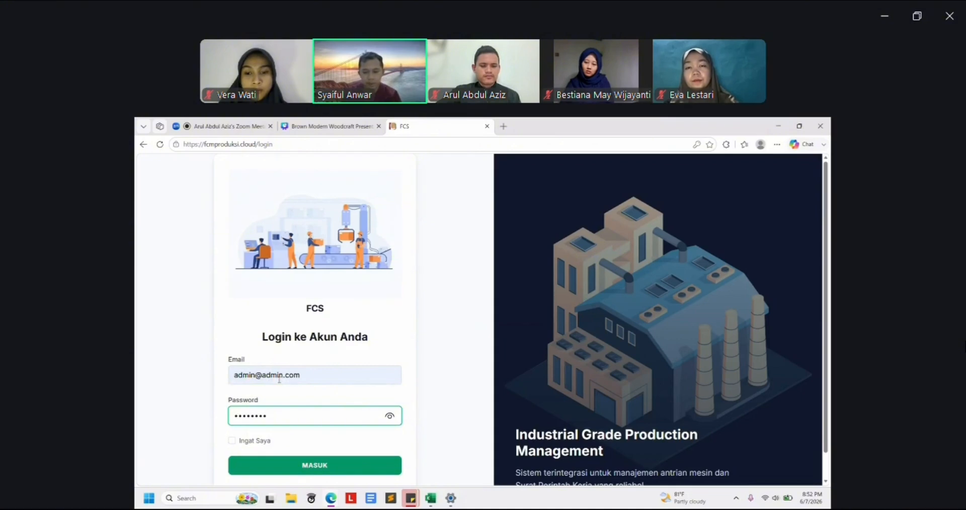
key("Return")
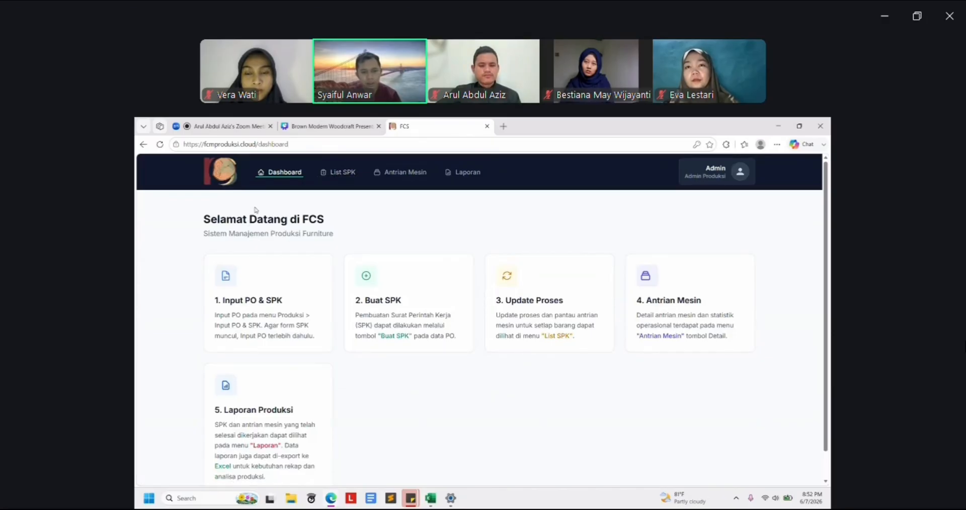
Check the List SPK page and the Antrian Mesin machine queue, then return to List SPK
left_click(336, 173)
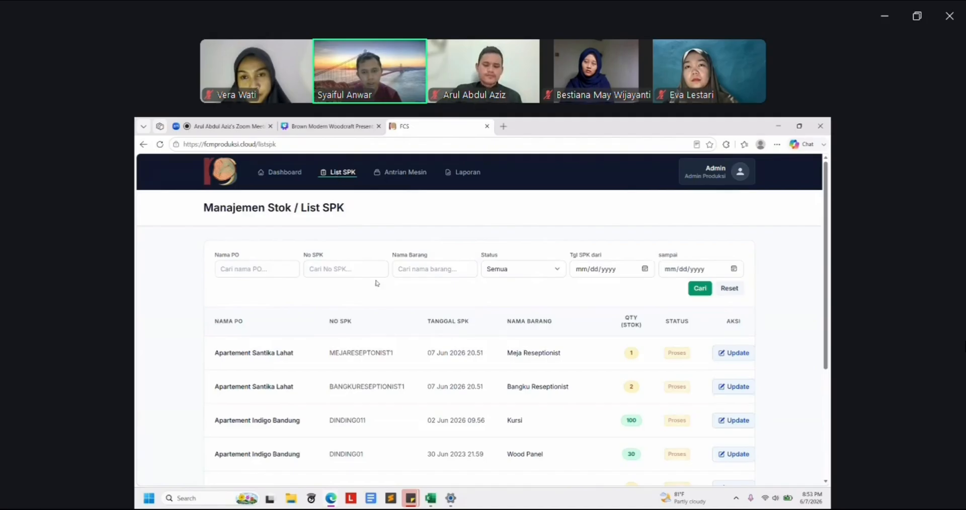
scroll(382, 283, "down", 1)
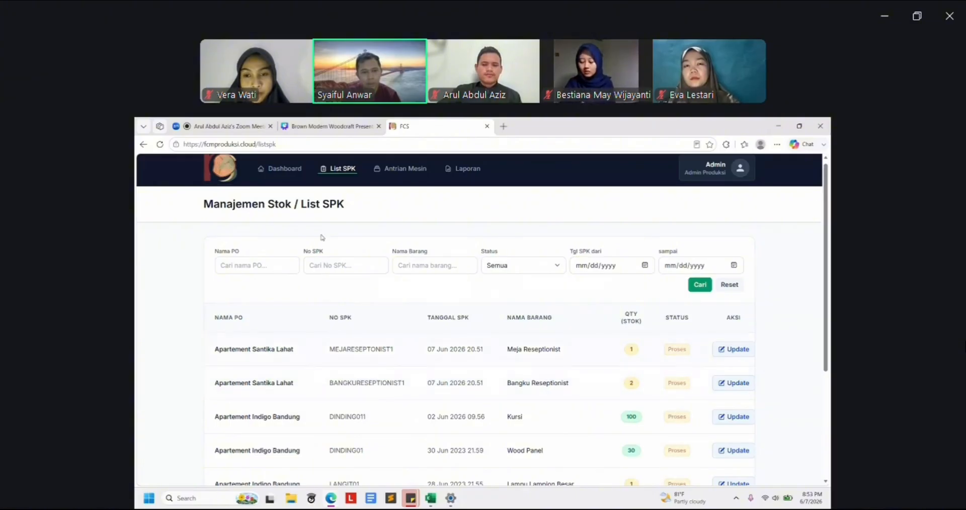
left_click(405, 169)
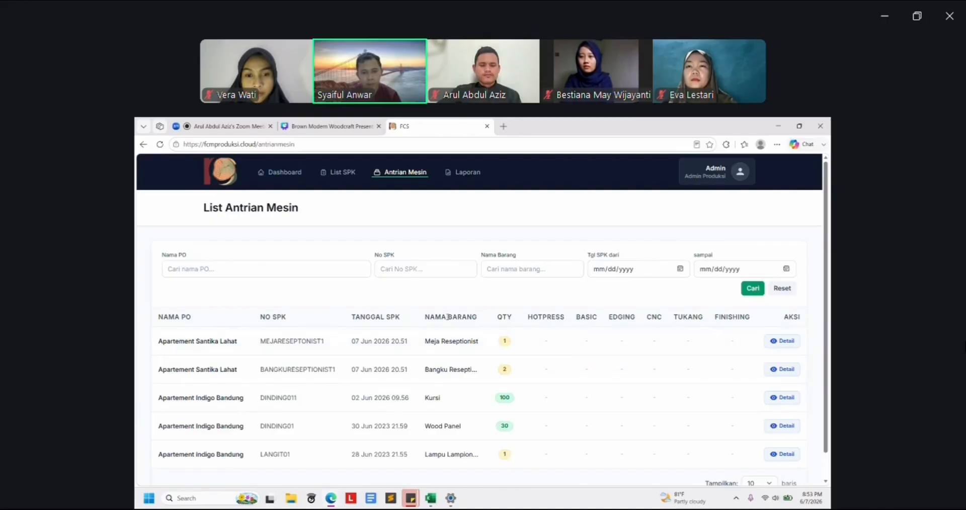
left_click(338, 176)
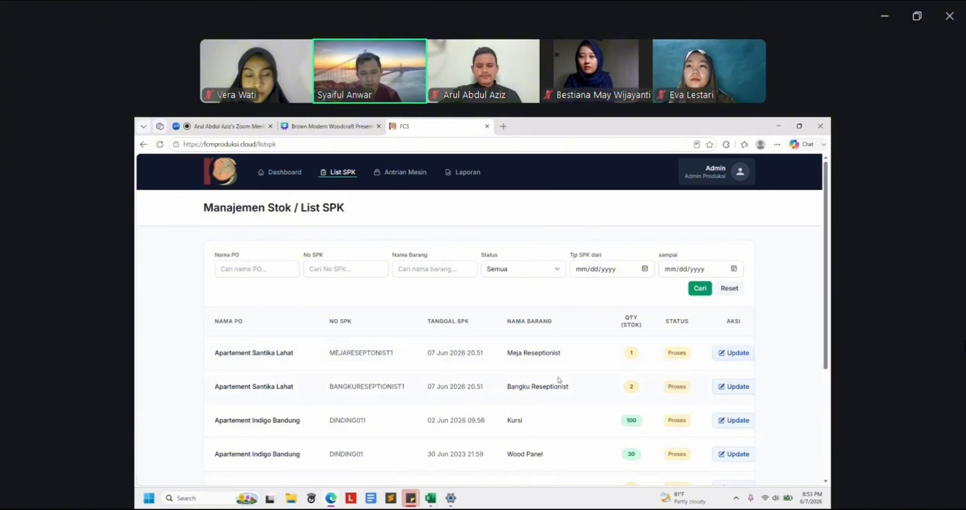
Open MEJARESEPTONIST1 for editing and scroll down to its empty Jadwal Mesin dates
left_click(719, 351)
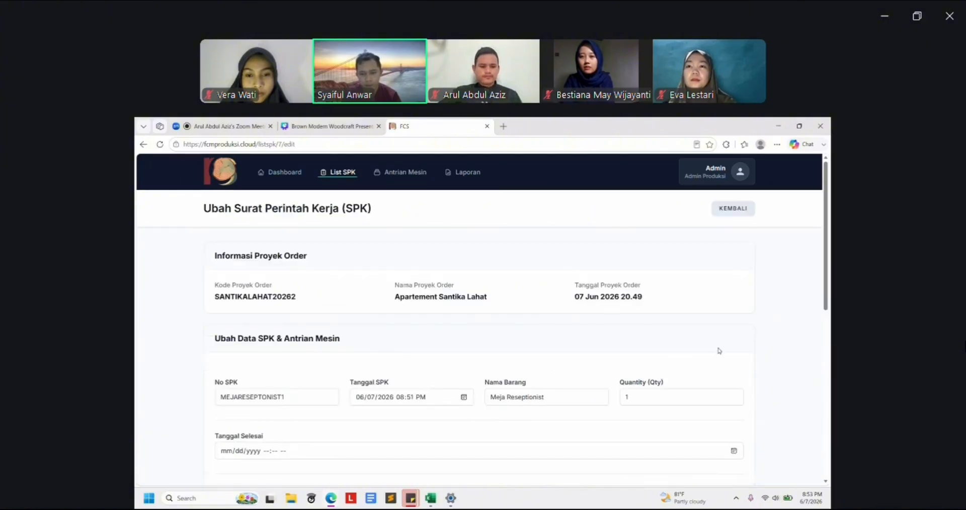
scroll(559, 370, "down", 1)
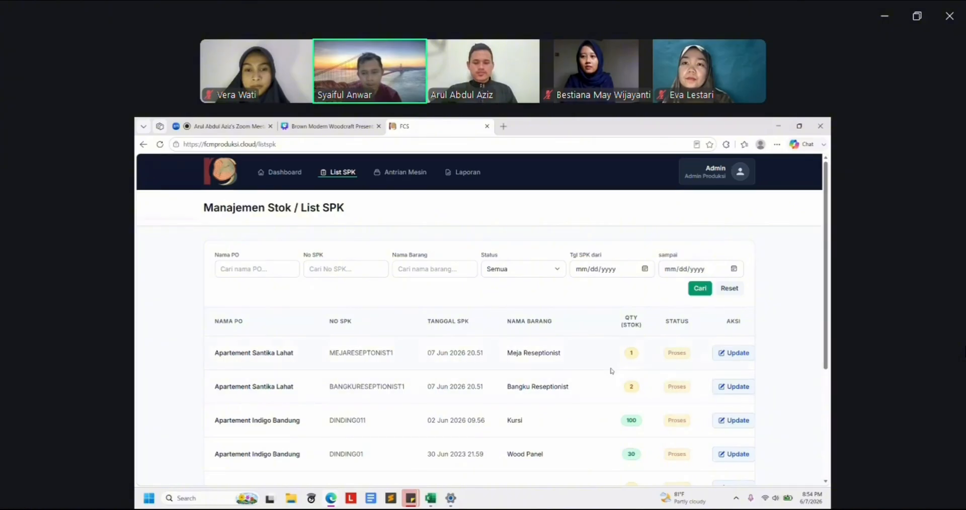
left_click(734, 353)
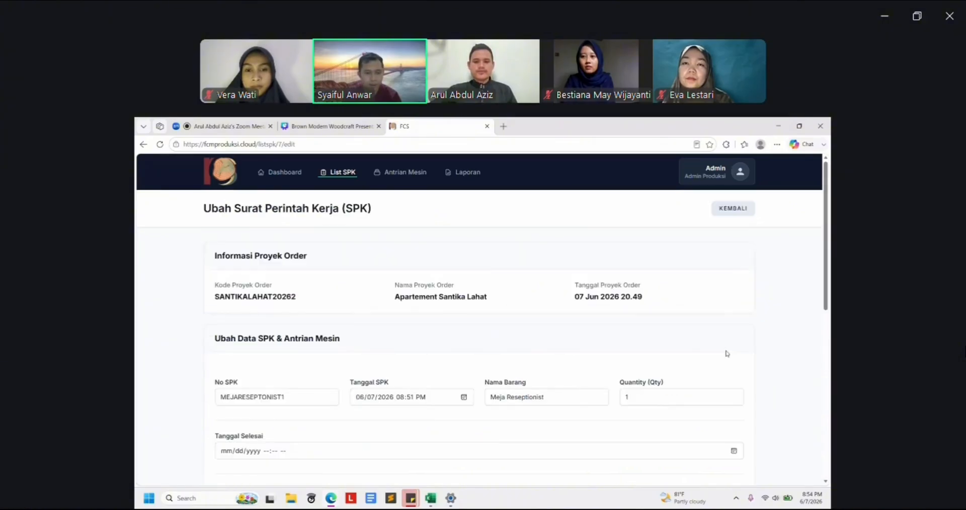
scroll(690, 326, "down", 3)
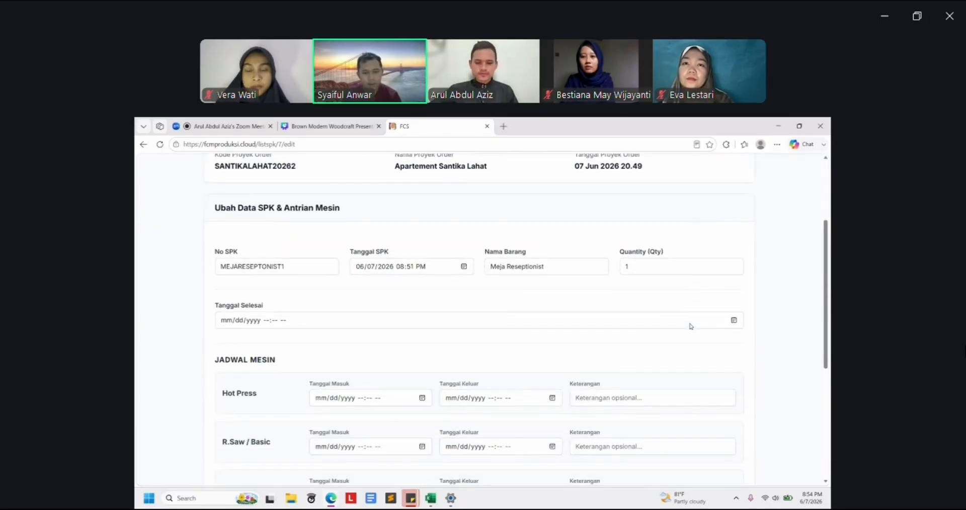
scroll(690, 326, "up", 1)
scroll(690, 326, "down", 1)
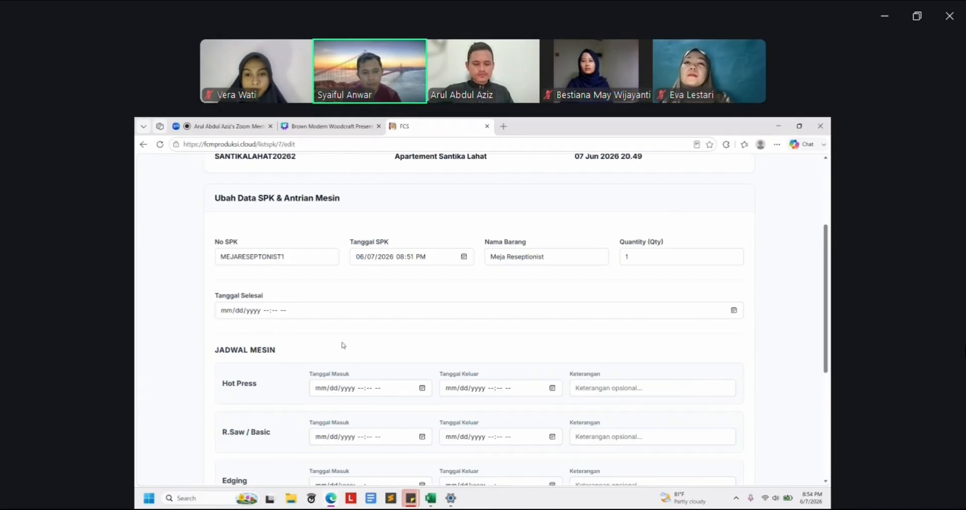
scroll(761, 383, "down", 1)
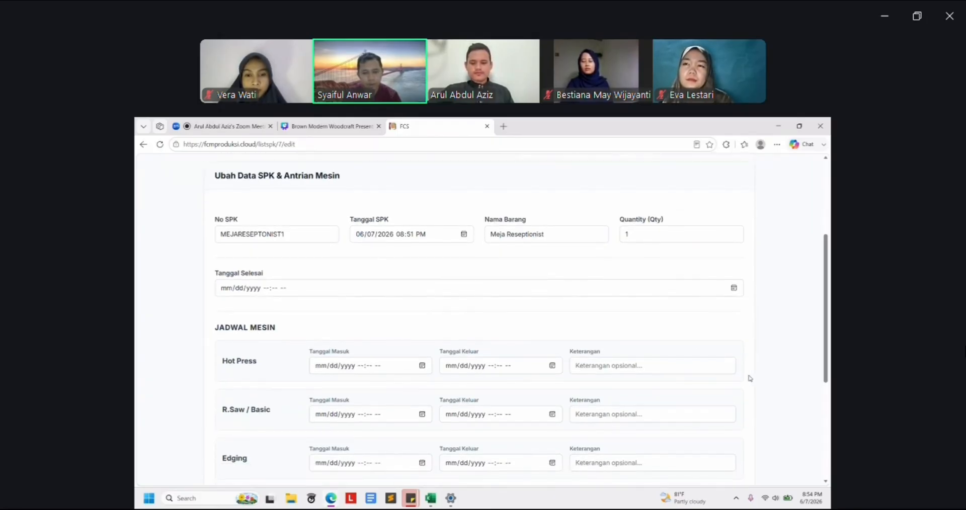
scroll(750, 379, "down", 4)
scroll(750, 378, "up", 5)
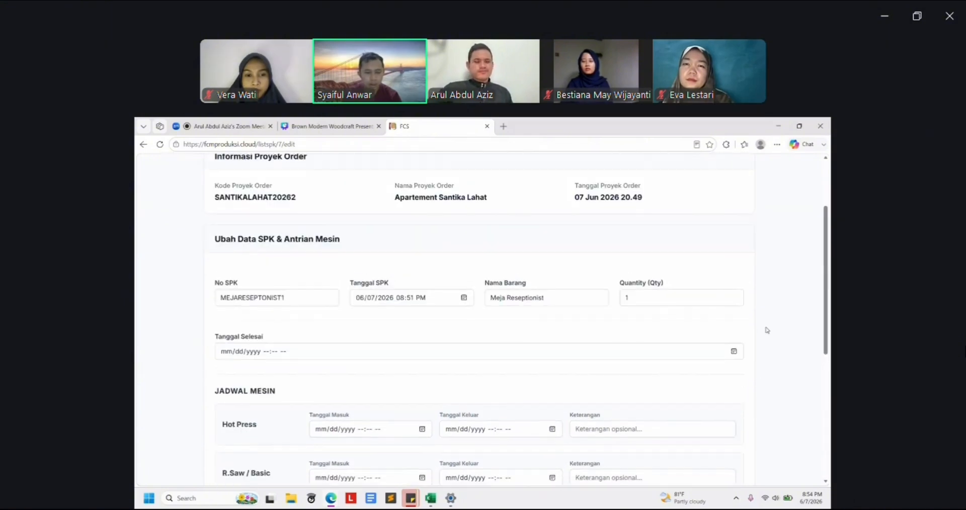
scroll(766, 330, "down", 2)
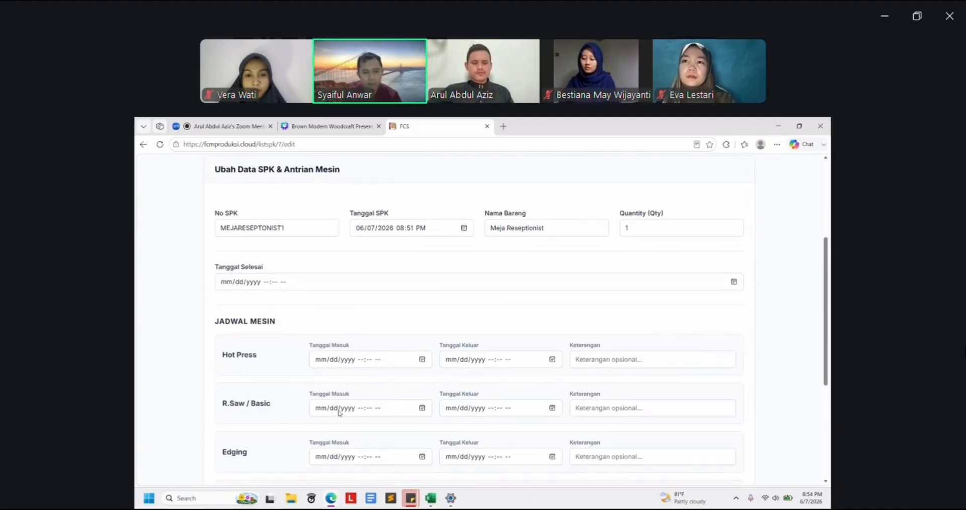
Date R.Saw / Basic in and out on 7 June and note it 'Selesai 1 Unit'
left_click(421, 408)
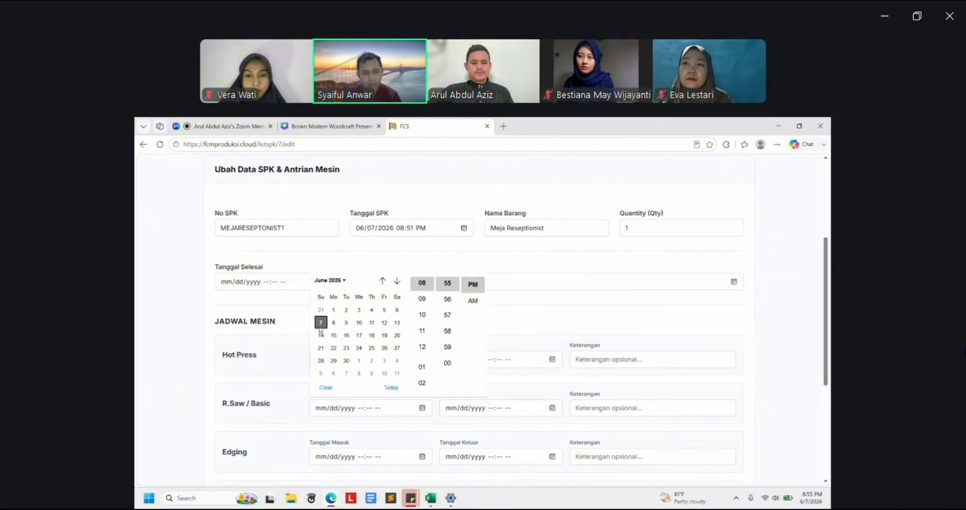
left_click(321, 323)
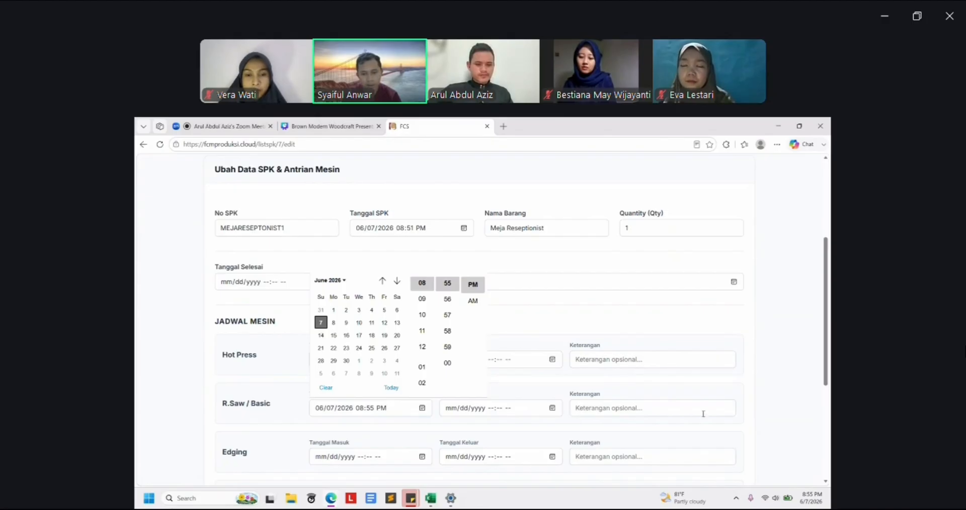
left_click(784, 406)
scroll(739, 446, "down", 1)
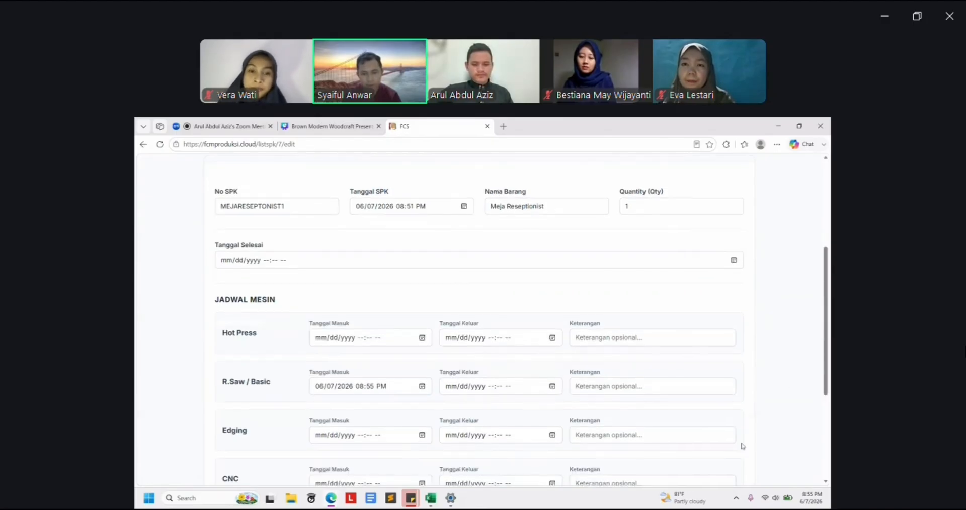
left_click(551, 391)
left_click(551, 386)
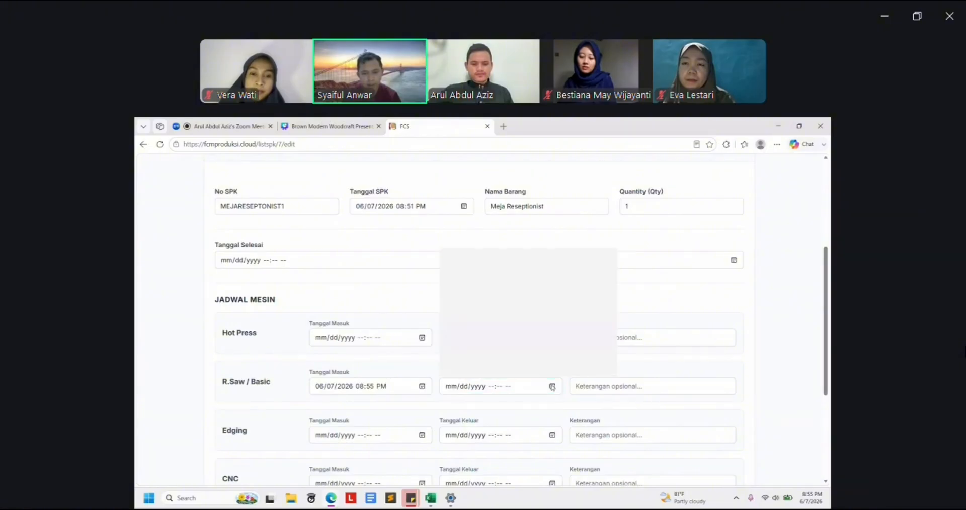
left_click(450, 301)
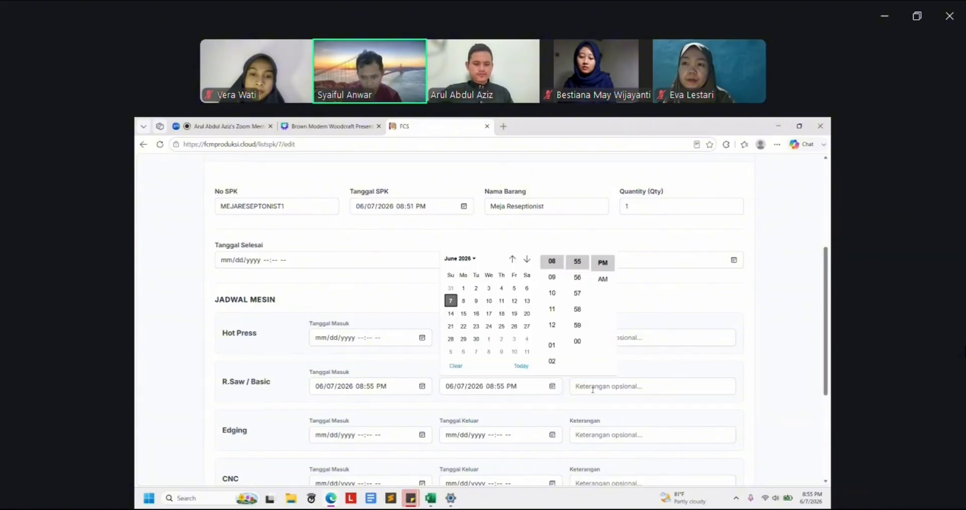
left_click(592, 388)
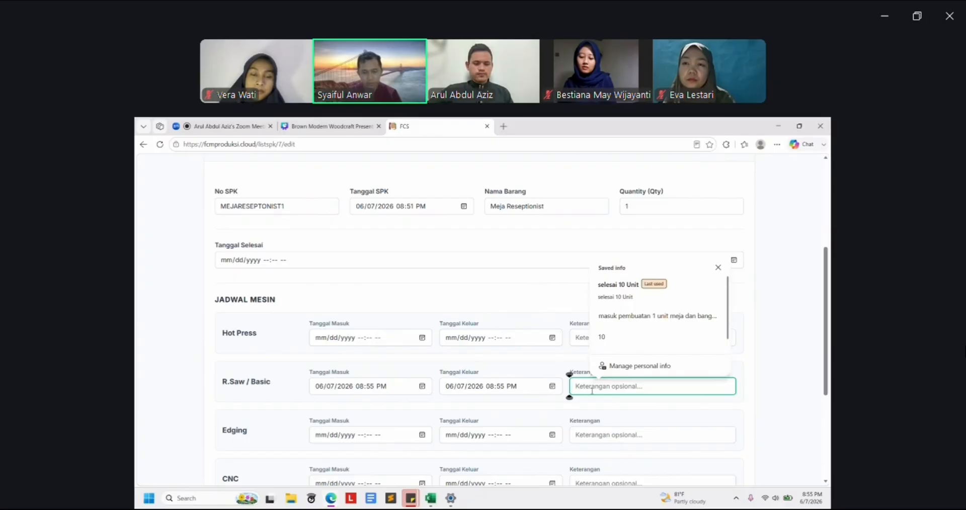
type("Selesai")
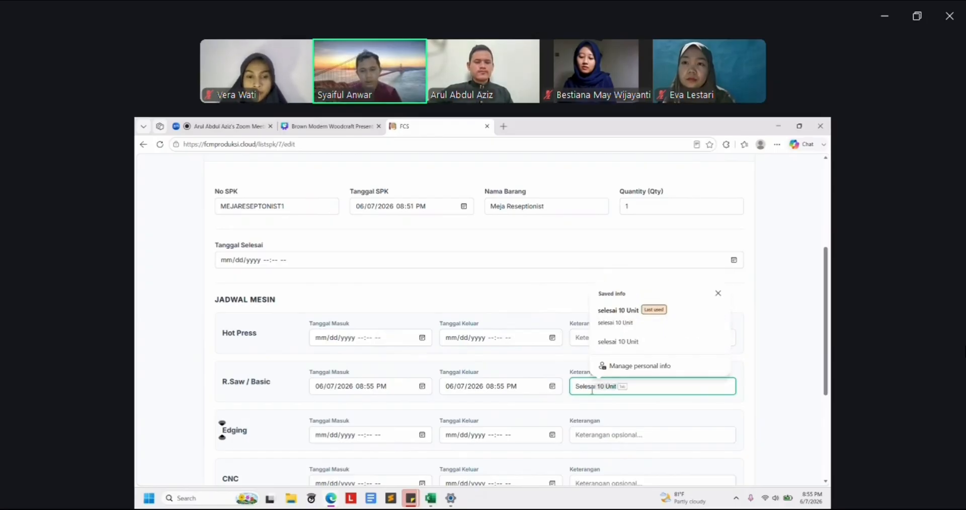
type(" 1 Unit")
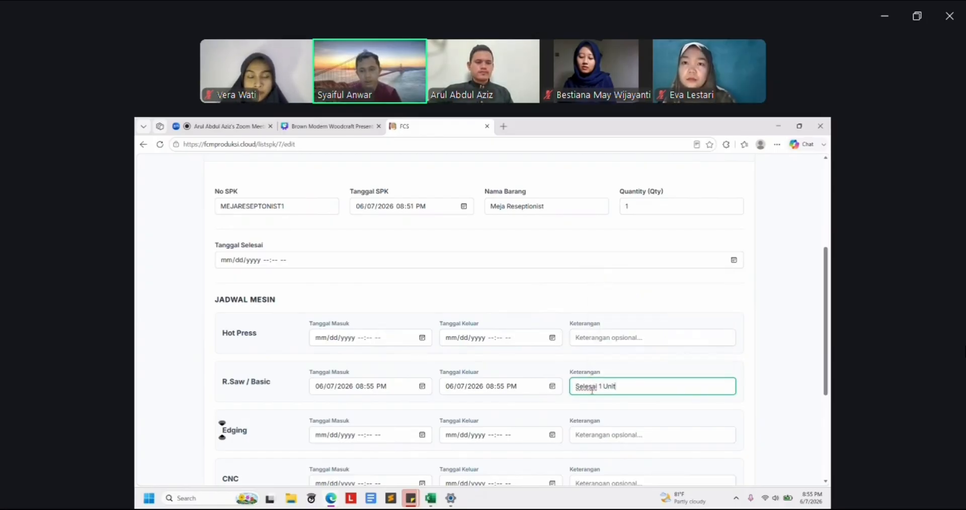
left_click(743, 376)
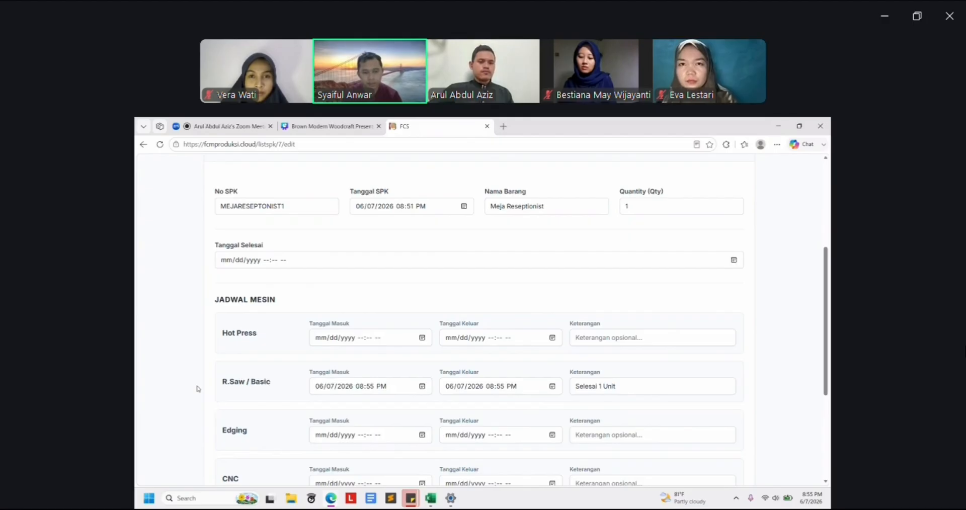
Date Finishing in and out on 7 June and note it 'Selesai 1 Unit'
scroll(199, 389, "down", 2)
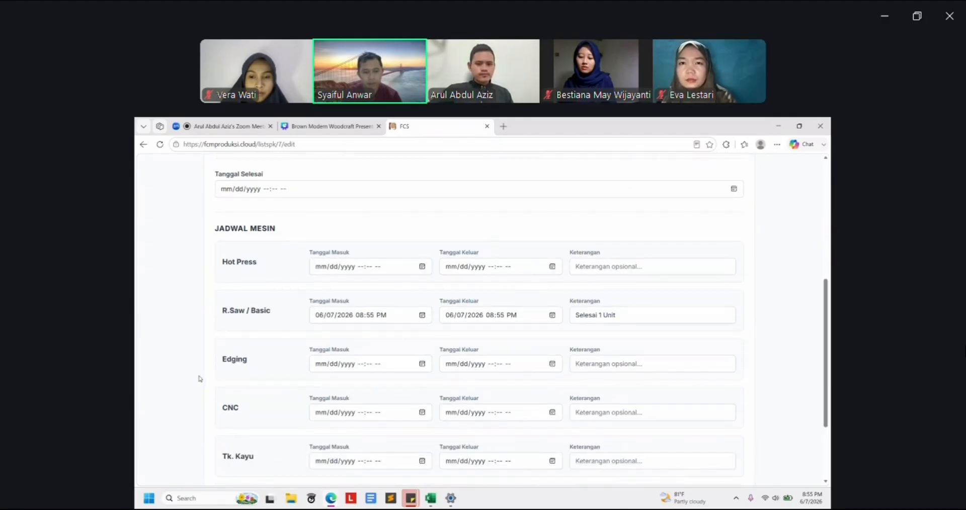
scroll(209, 345, "down", 3)
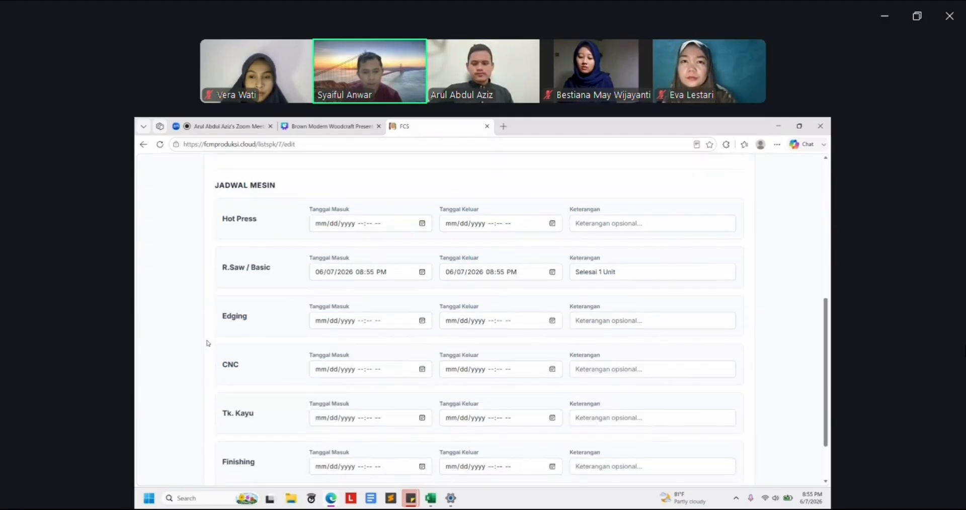
left_click(421, 422)
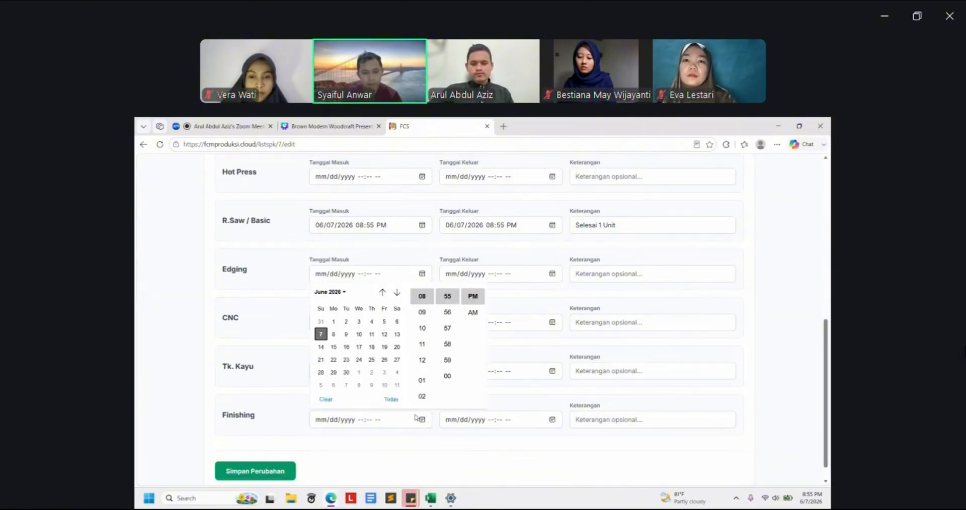
left_click(321, 334)
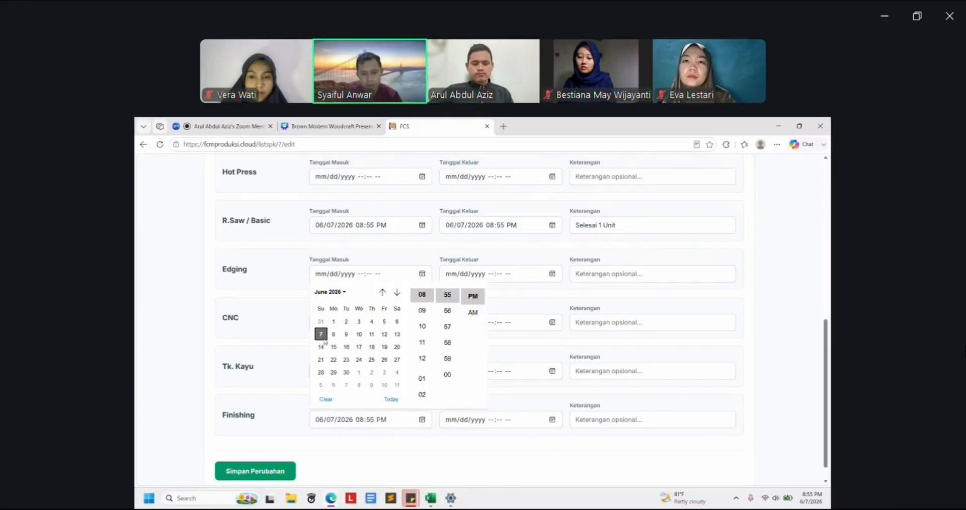
left_click(454, 459)
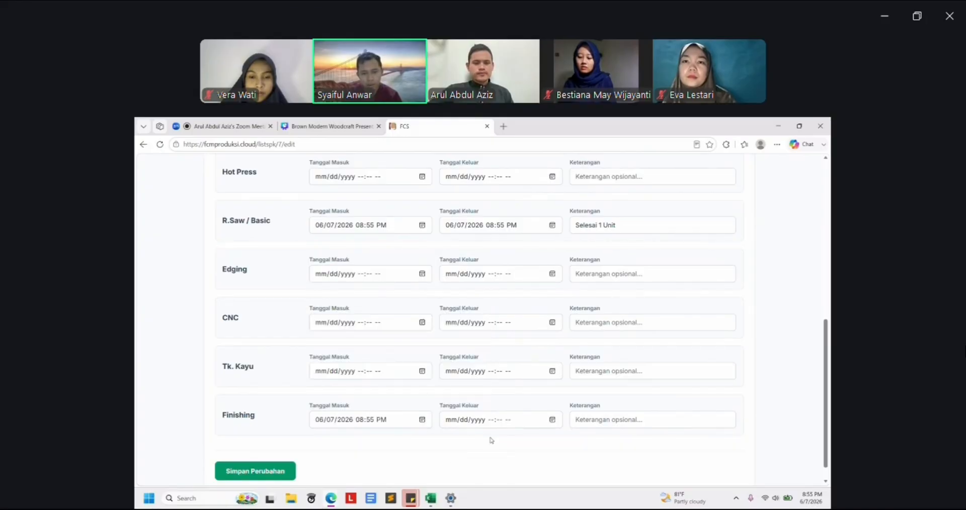
left_click(550, 425)
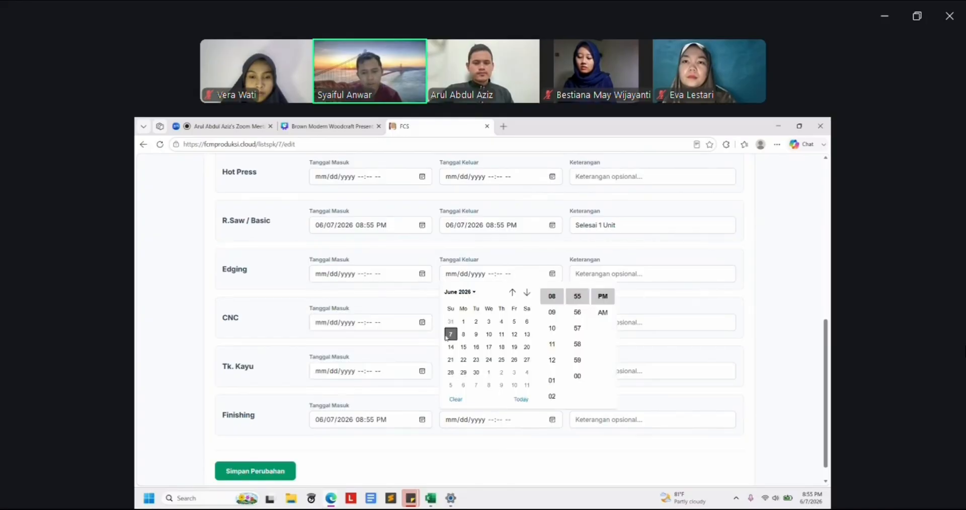
left_click(450, 334)
left_click(608, 421)
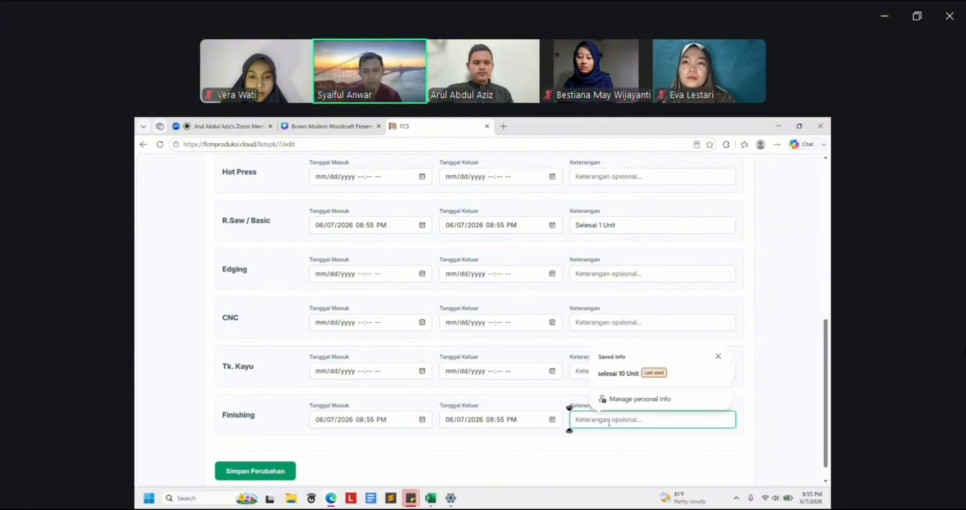
type("Selesai 10 Unit")
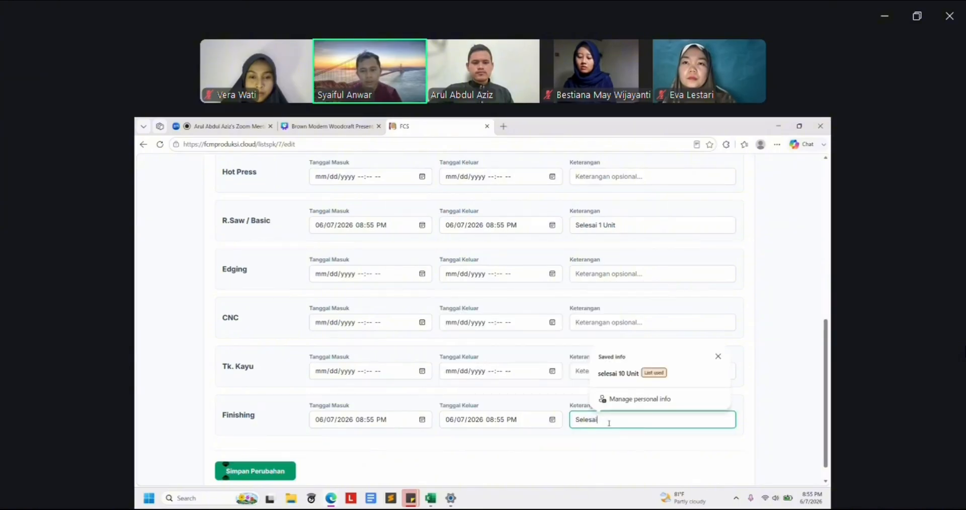
key("BackSpace")
key("BackSpace")
key("BackSpace")
key("BackSpace")
key("BackSpace")
key("BackSpace")
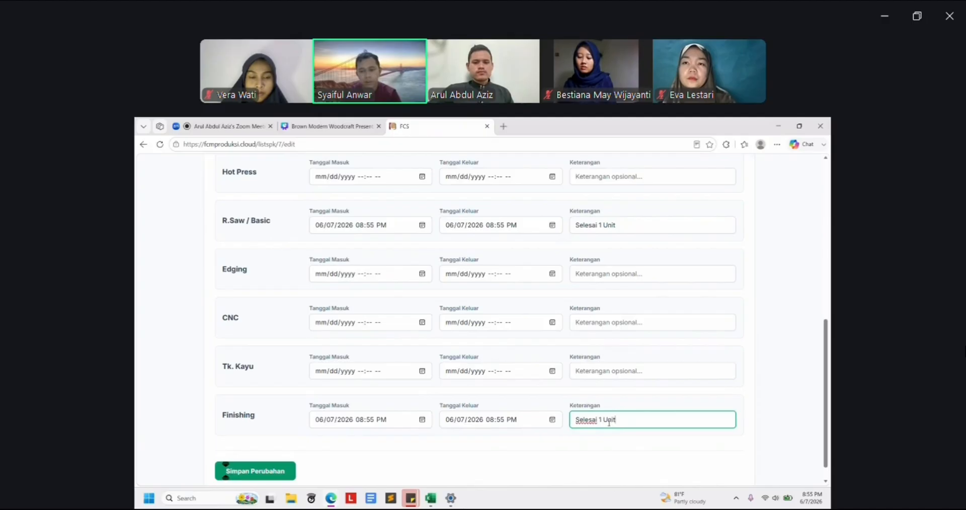
left_click(752, 421)
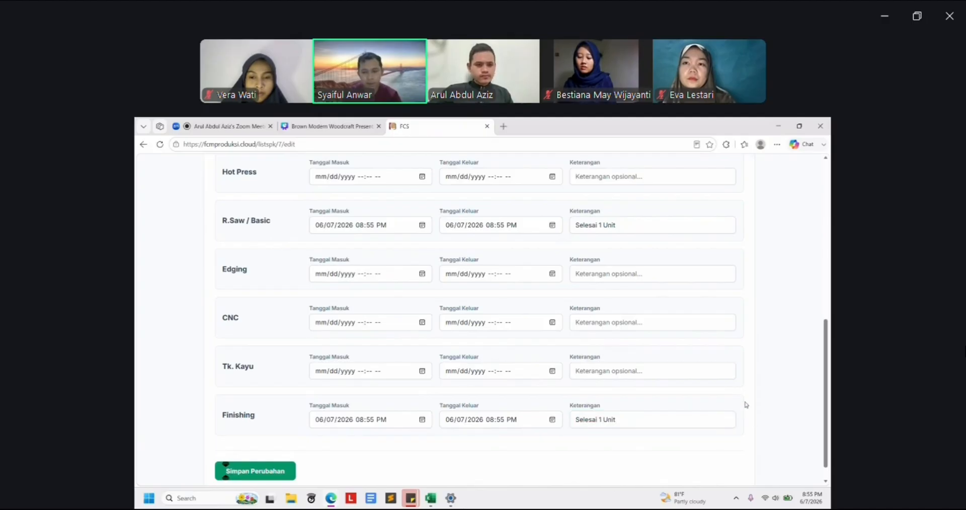
scroll(732, 405, "up", 3)
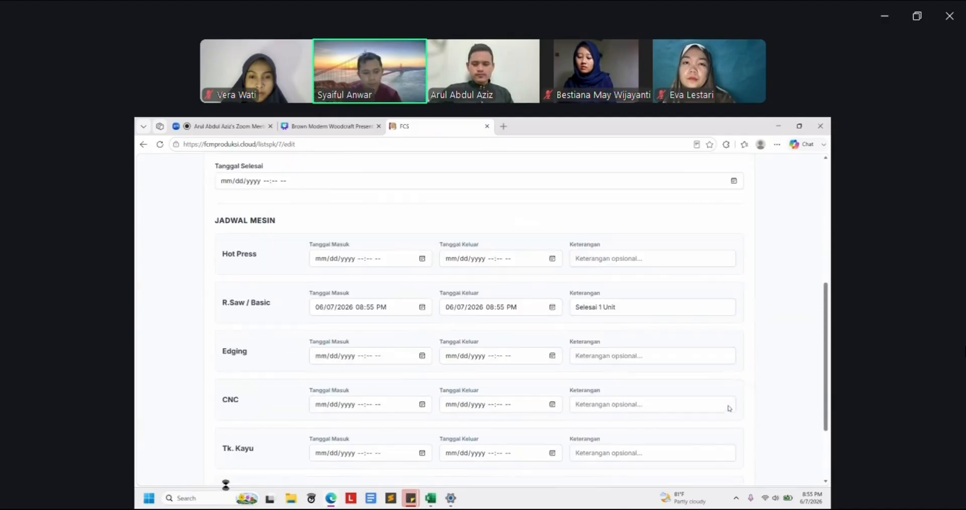
Save the MEJARESEPTONIST1 machine schedule edits with Simpan Perubahan, leaving Tanggal Selesai unchanged
scroll(729, 409, "down", 1)
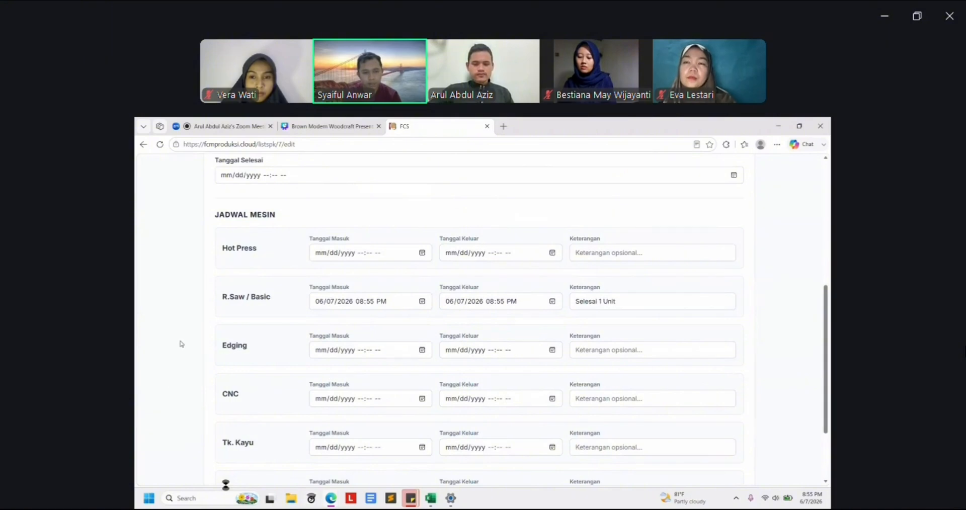
scroll(187, 332, "down", 3)
scroll(188, 331, "up", 5)
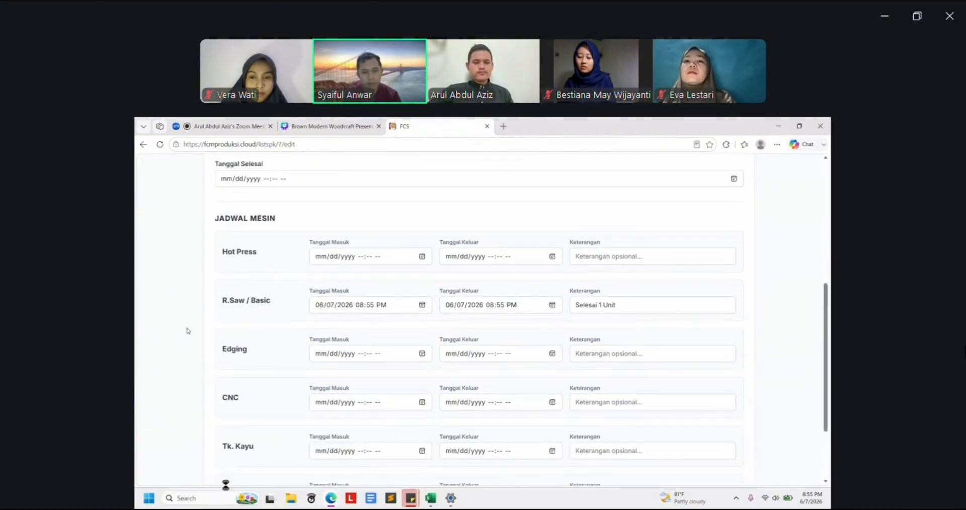
scroll(370, 308, "up", 2)
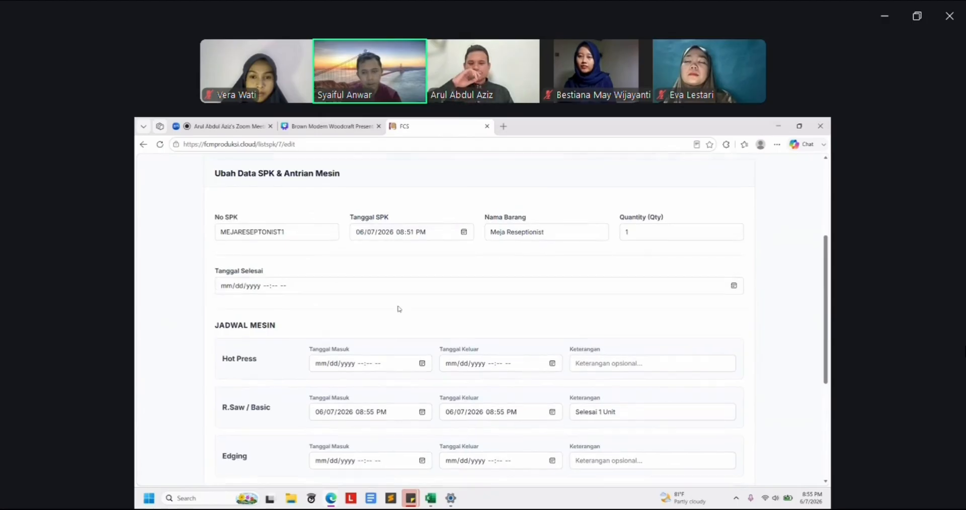
scroll(280, 323, "up", 1)
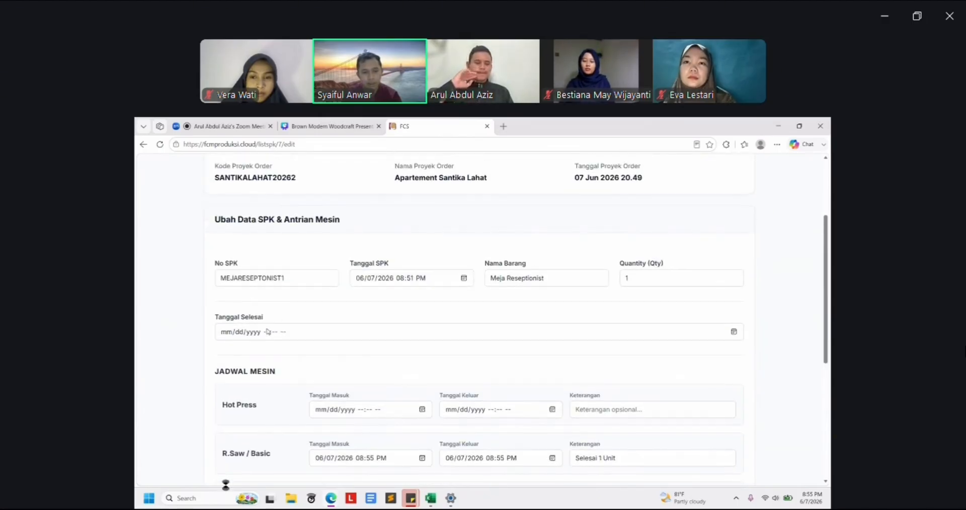
left_click(267, 333)
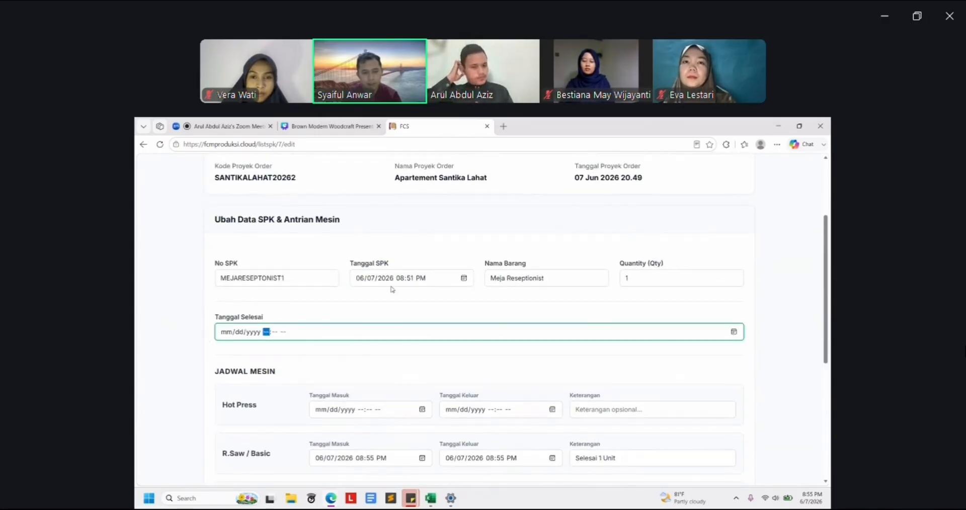
left_click(397, 306)
scroll(437, 308, "up", 3)
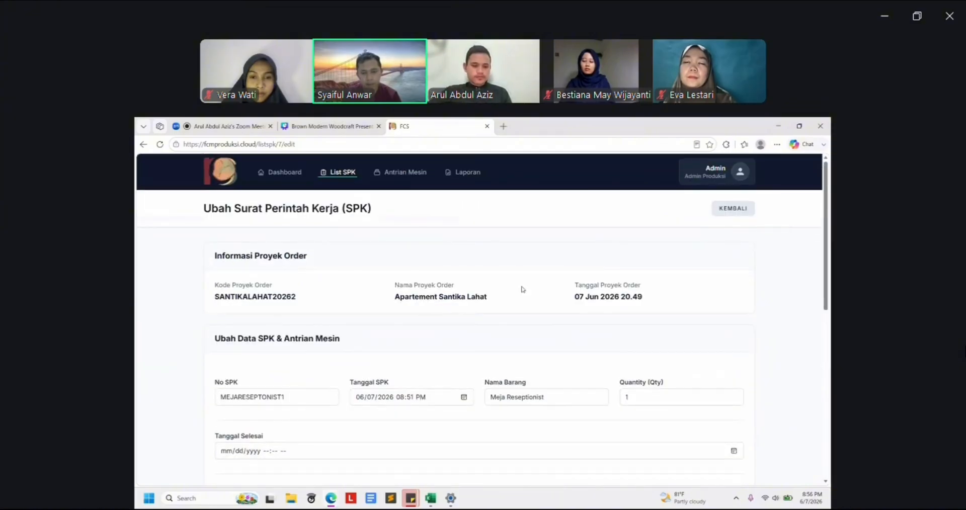
scroll(522, 289, "down", 7)
scroll(402, 363, "down", 1)
left_click(275, 452)
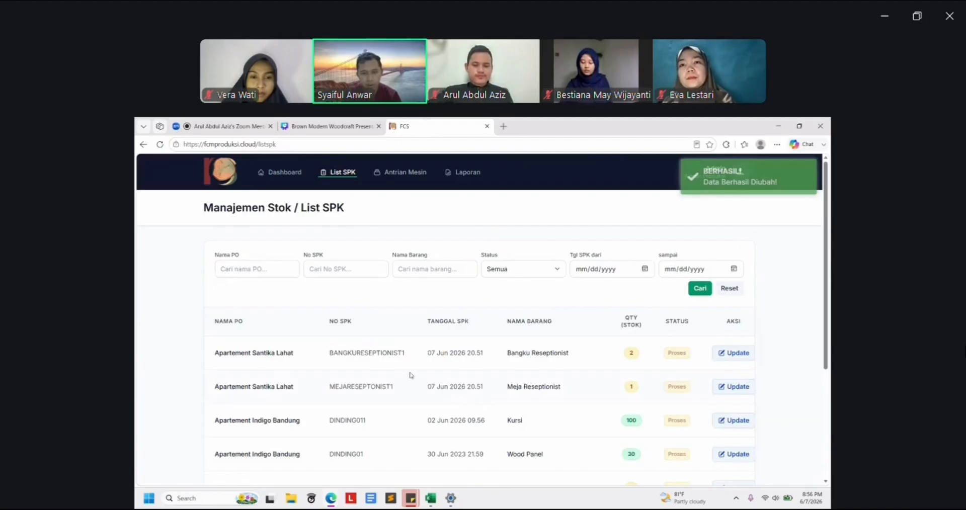
left_click(406, 172)
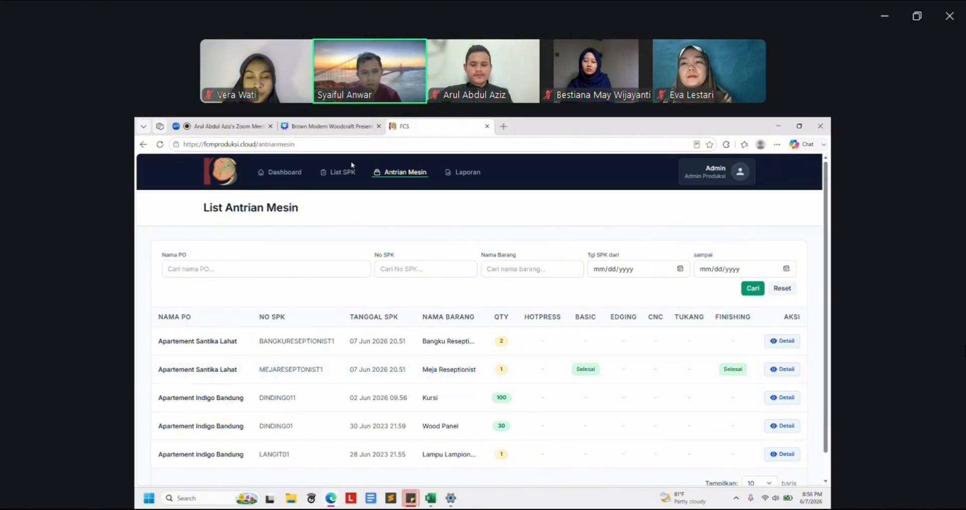
left_click(347, 173)
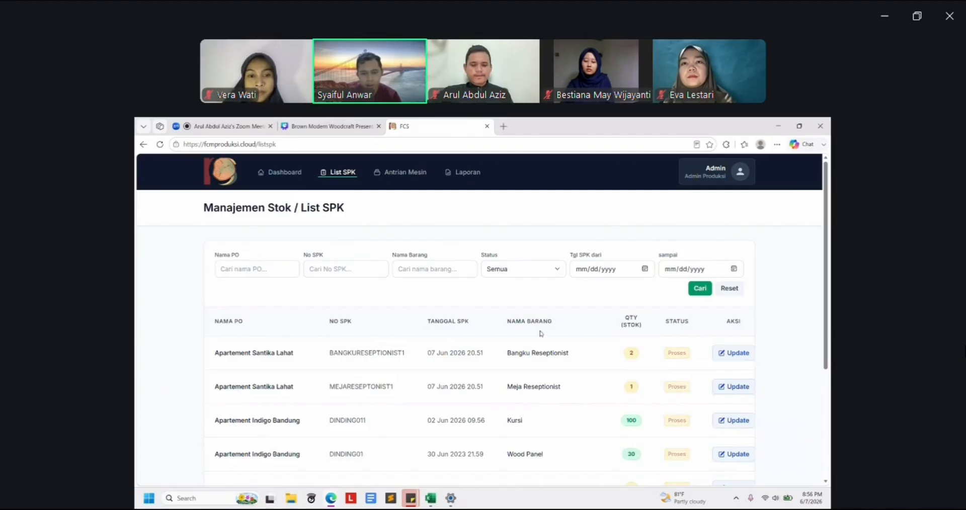
Edit MEJARESEPTONIST1, set Tanggal Selesai to 7 June (08:56 PM), and save the changes
left_click(732, 389)
scroll(535, 416, "down", 1)
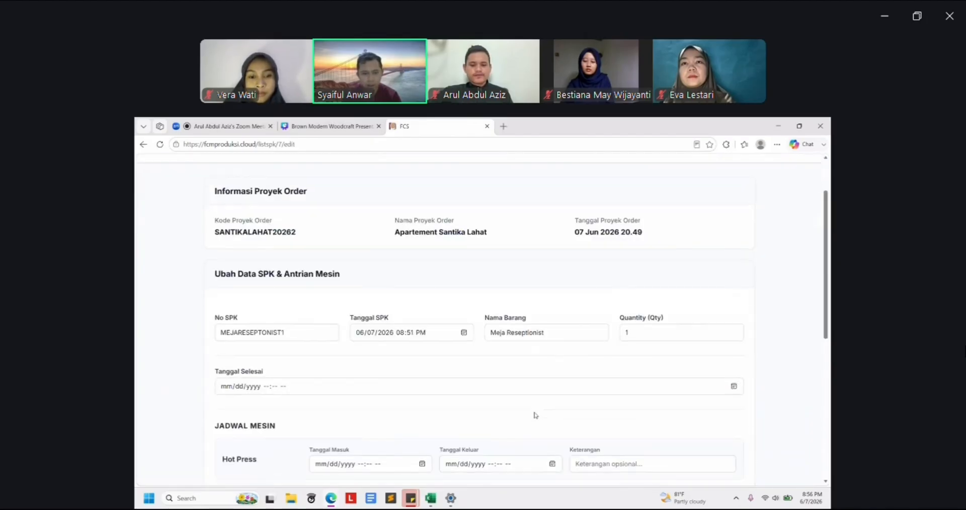
scroll(306, 397, "down", 1)
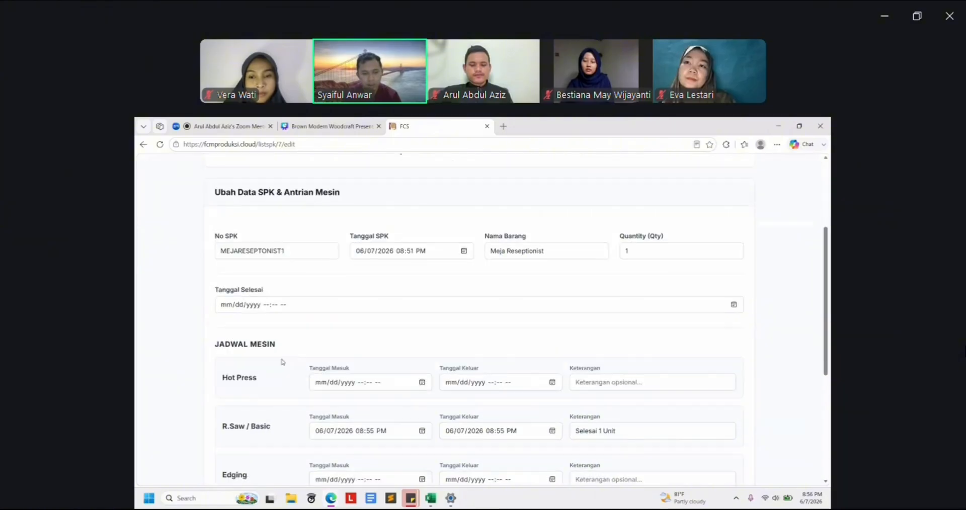
left_click(253, 308)
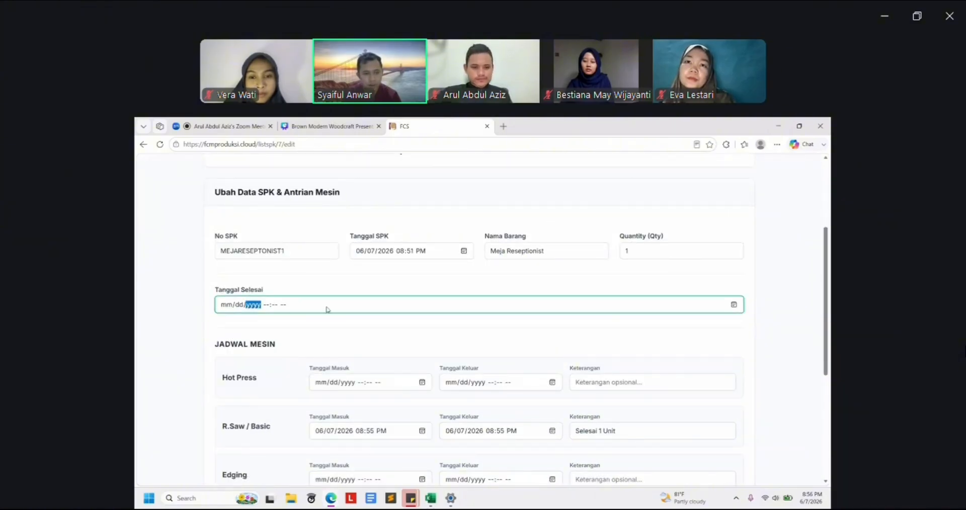
left_click(734, 304)
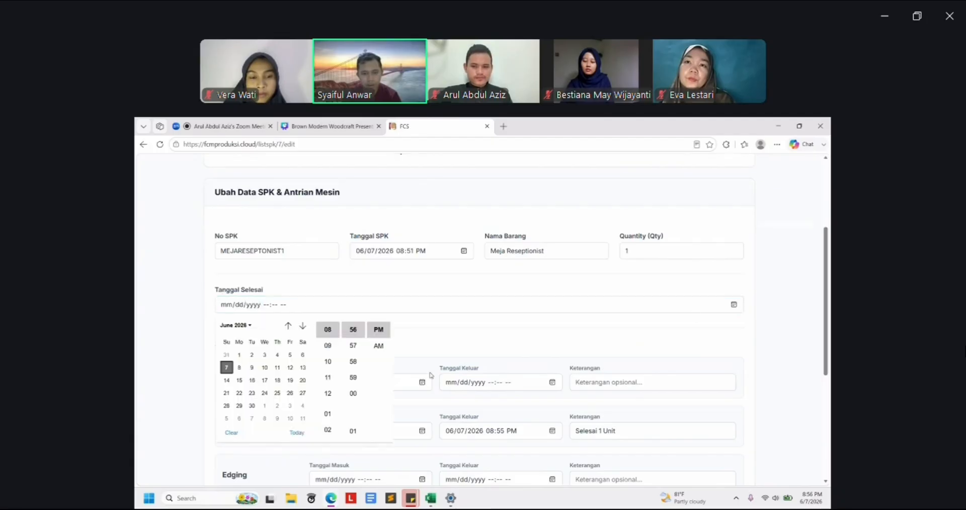
left_click(226, 368)
left_click(486, 333)
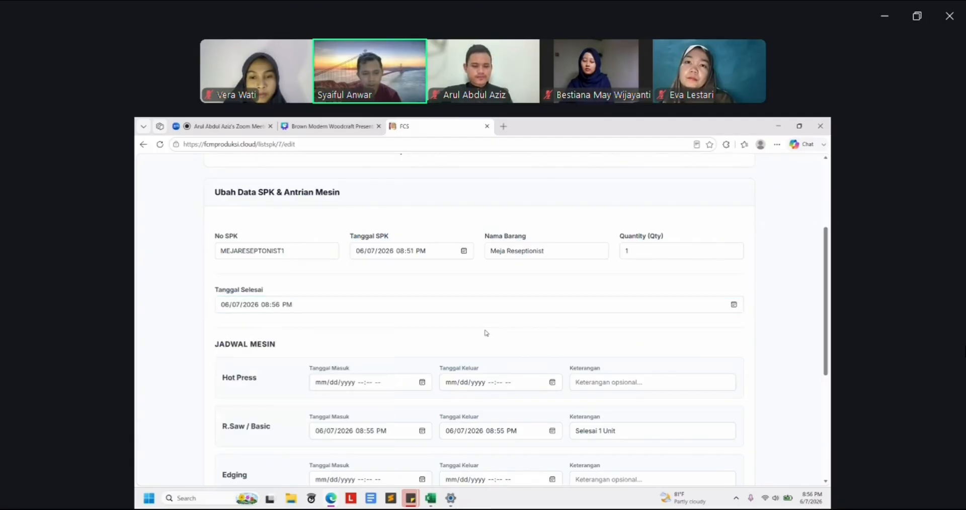
scroll(486, 332, "up", 1)
scroll(486, 333, "down", 6)
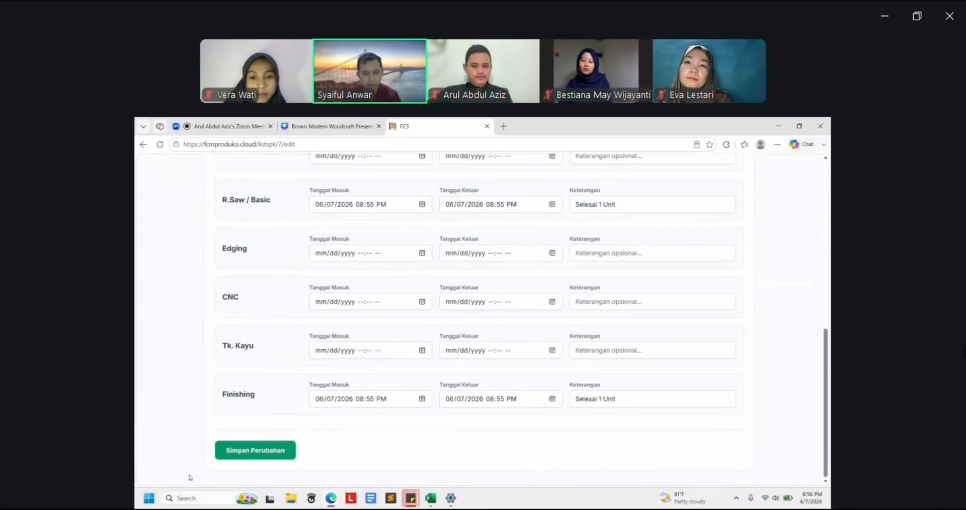
left_click(237, 452)
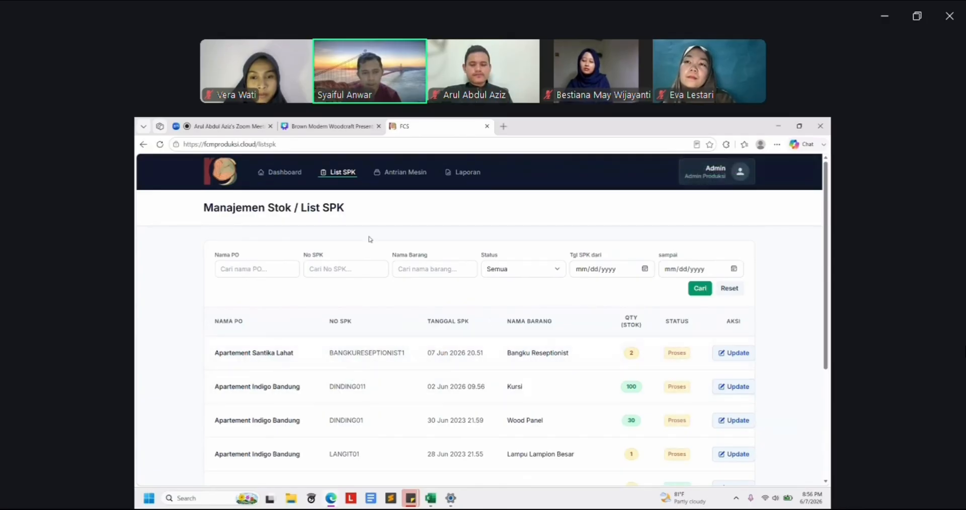
Go via Antrian Mesin to the Laporan page listing MEJARESEPTONIST1 finished 07 Jun 2026 20.56
left_click(402, 172)
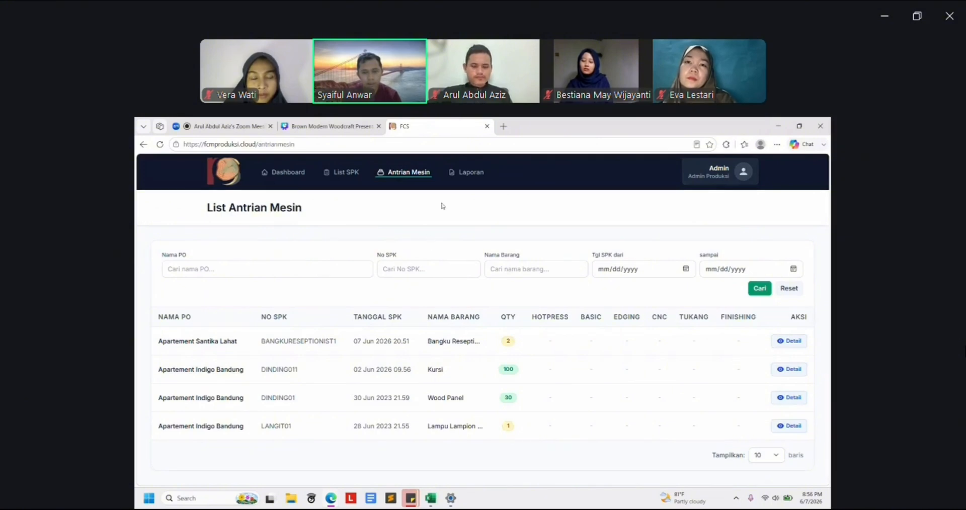
left_click(469, 172)
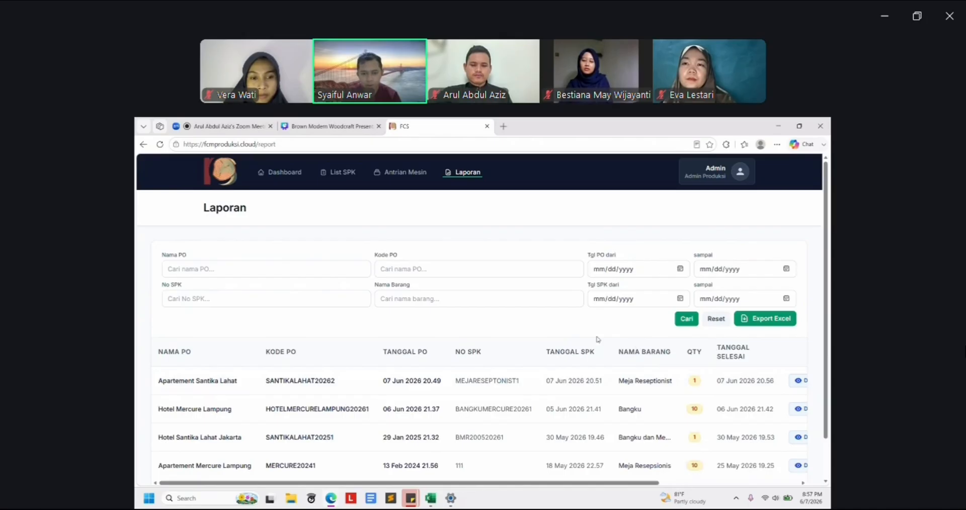
Export the report for 7–7 June to Excel, then open the 2026-06-06 download
left_click(753, 322)
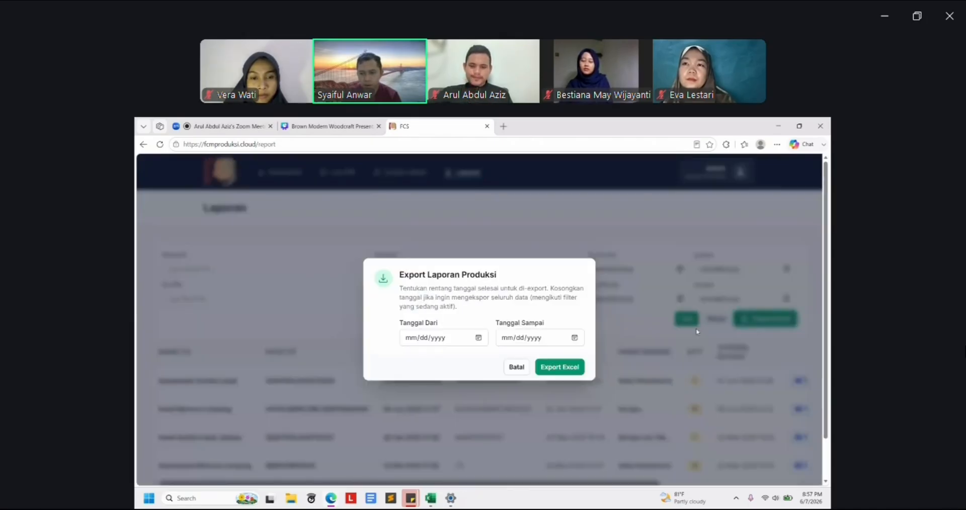
left_click(450, 342)
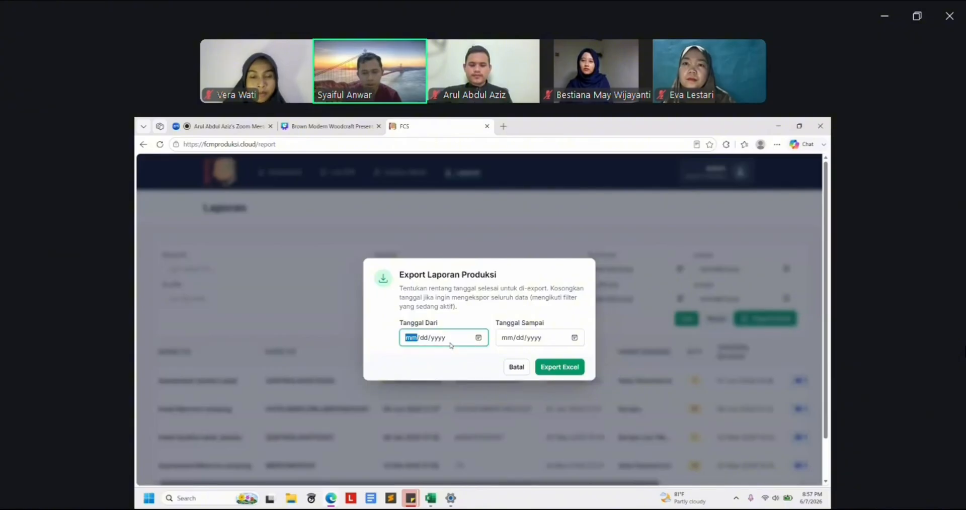
left_click(478, 338)
left_click(411, 400)
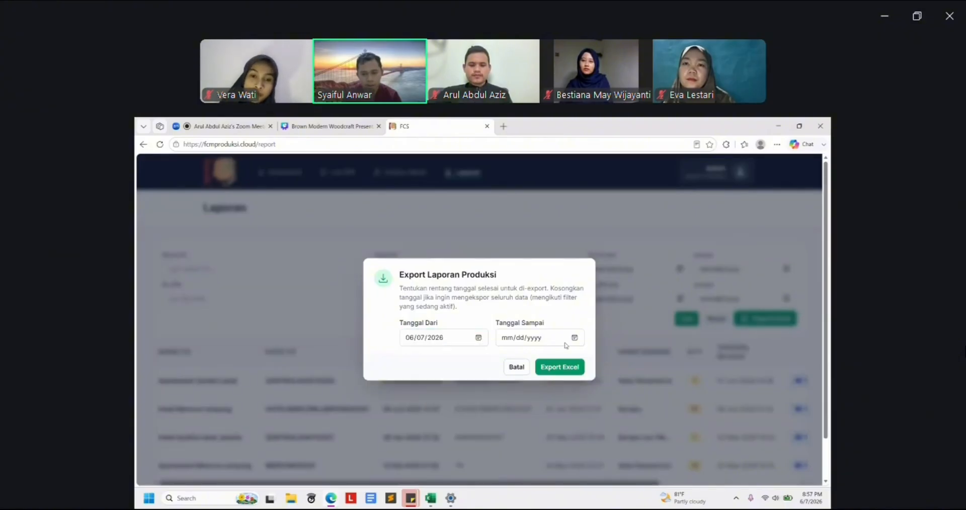
left_click(574, 338)
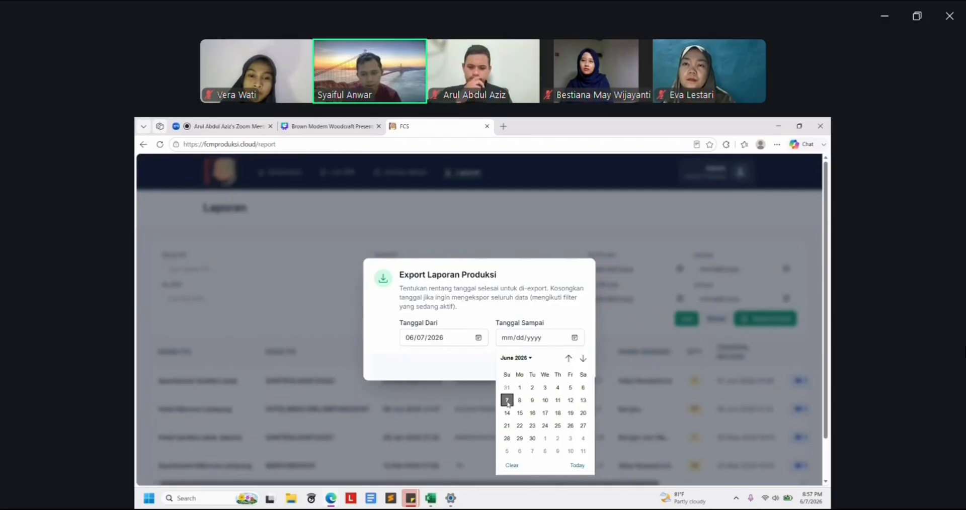
left_click(508, 401)
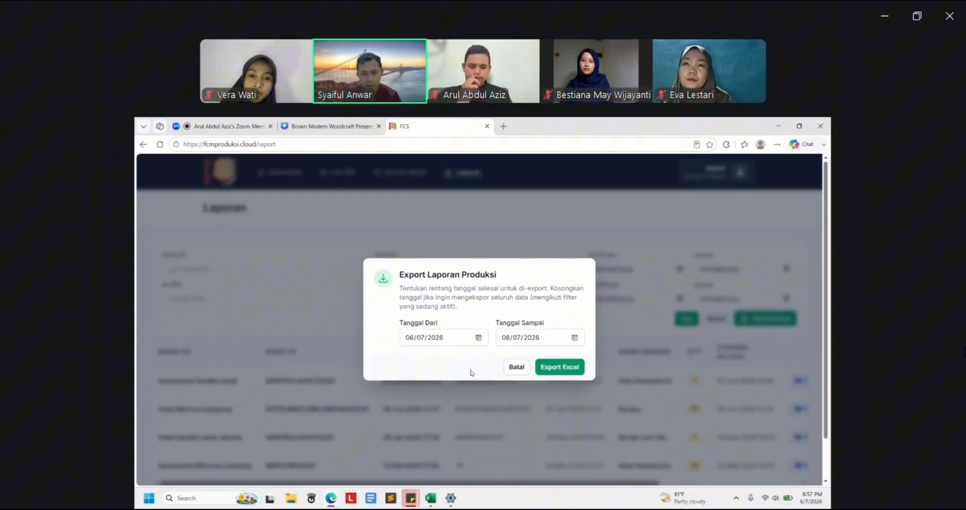
left_click(556, 367)
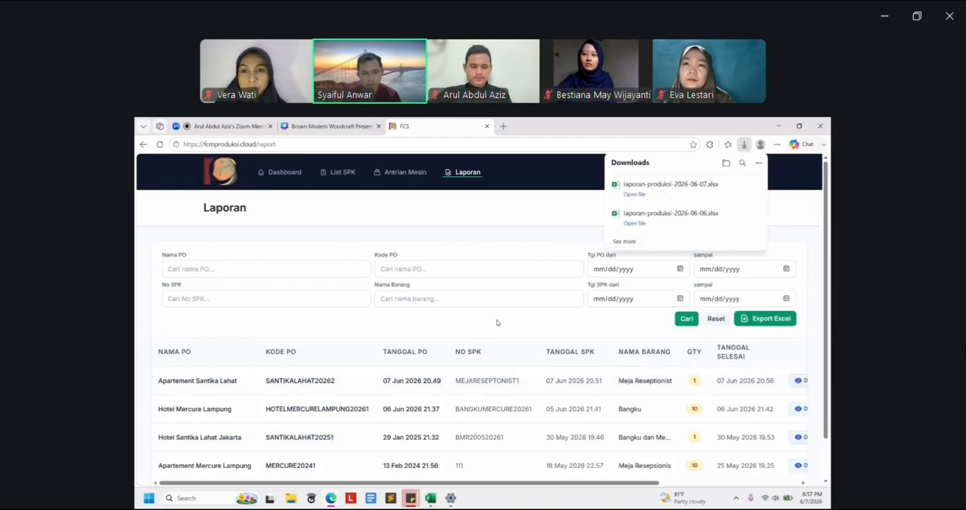
left_click(659, 216)
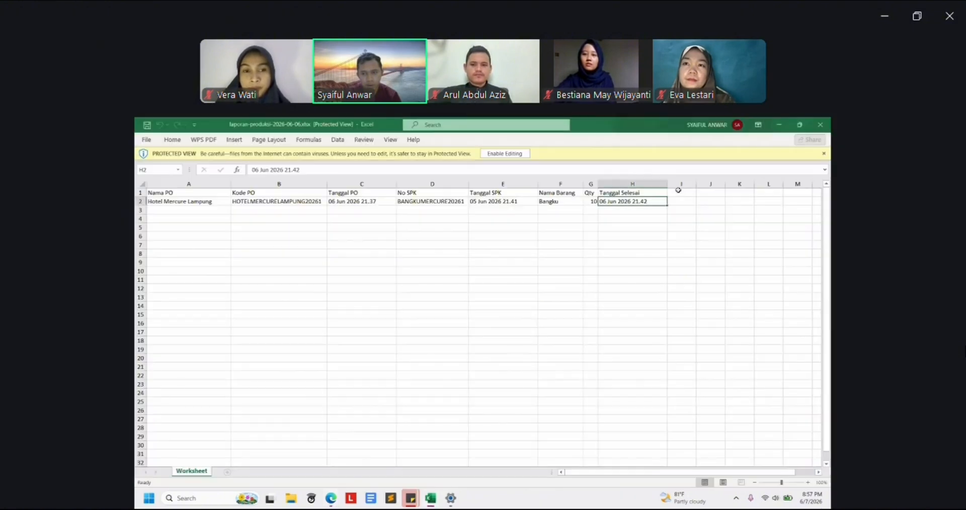
In laporan-produksi-2026-06-07.xlsx, check row 2: Meja Reseptionist, qty 1, finished 07 Jun 2026 20.56
left_click(555, 202)
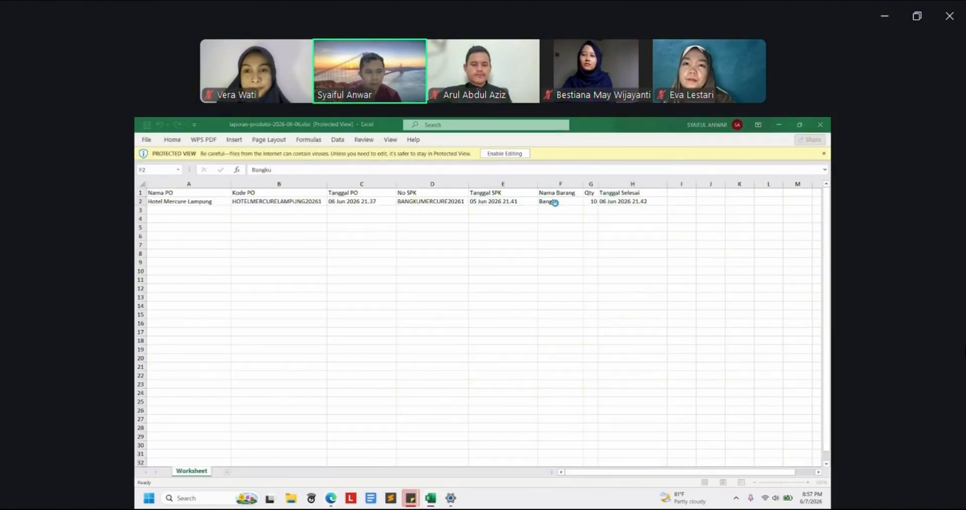
key("Down")
key("Right")
key("Right")
key("Right")
key("Right")
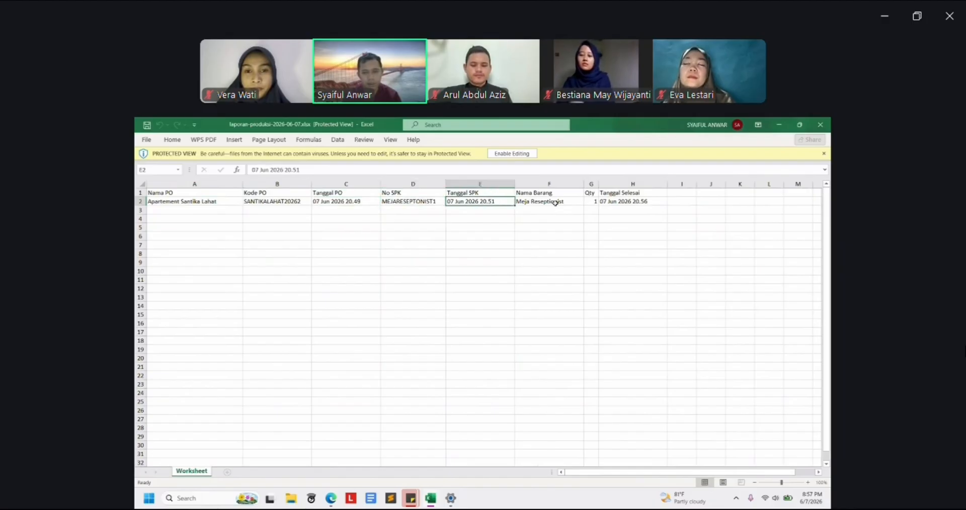
key("Left")
key("Left")
key("Left")
key("Left")
key("Right")
key("Right")
key("Right")
key("Right")
key("Right")
key("Right")
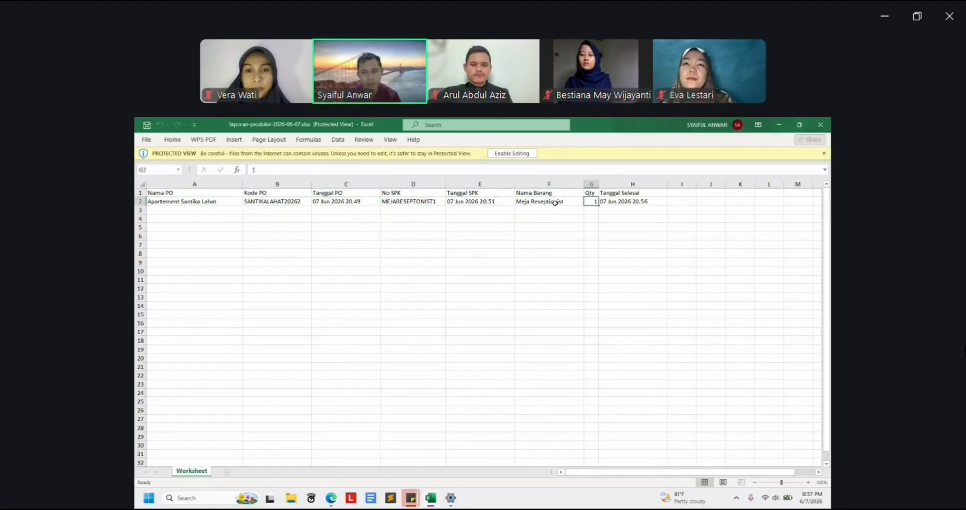
key("Right")
key("Left")
key("Left")
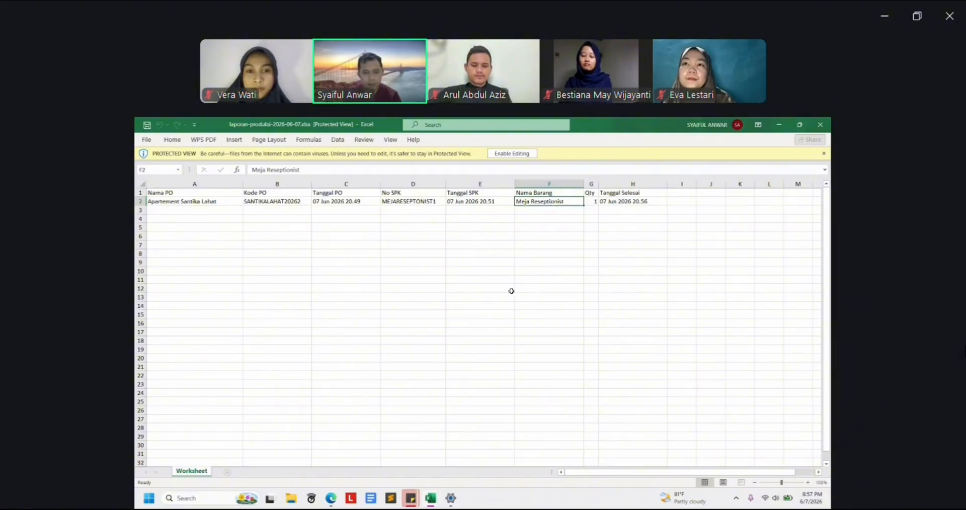
key("Right")
key("Right")
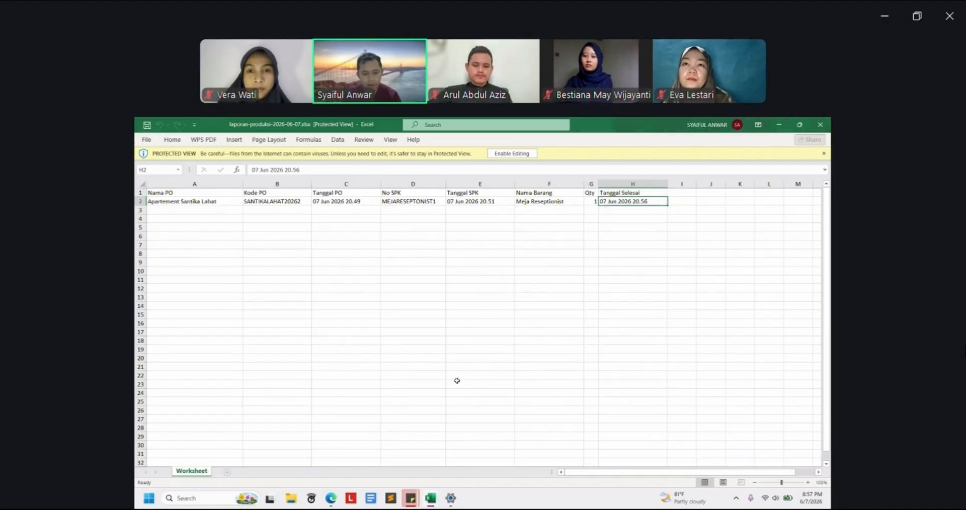
Switch back to the browser's Laporan page and dismiss the Downloads flyout
mouse_move(331, 498)
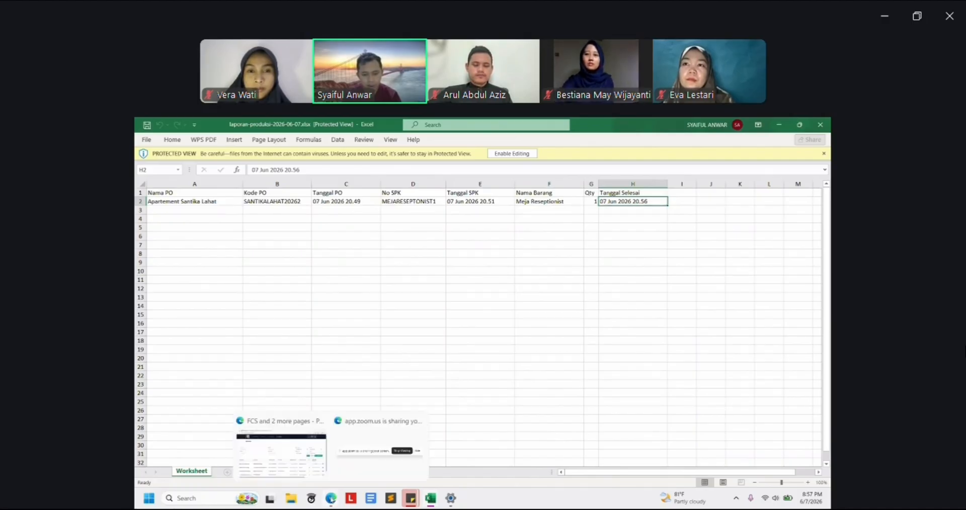
left_click(282, 442)
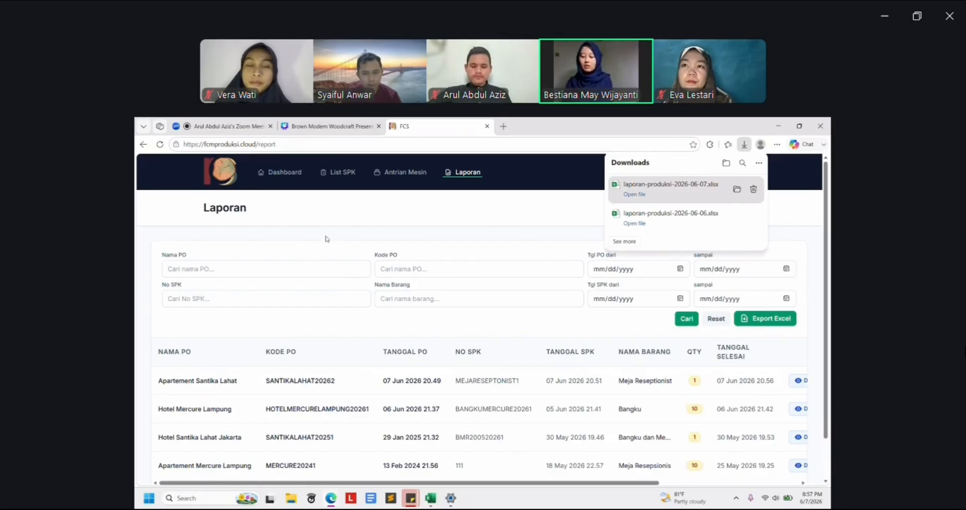
left_click(447, 222)
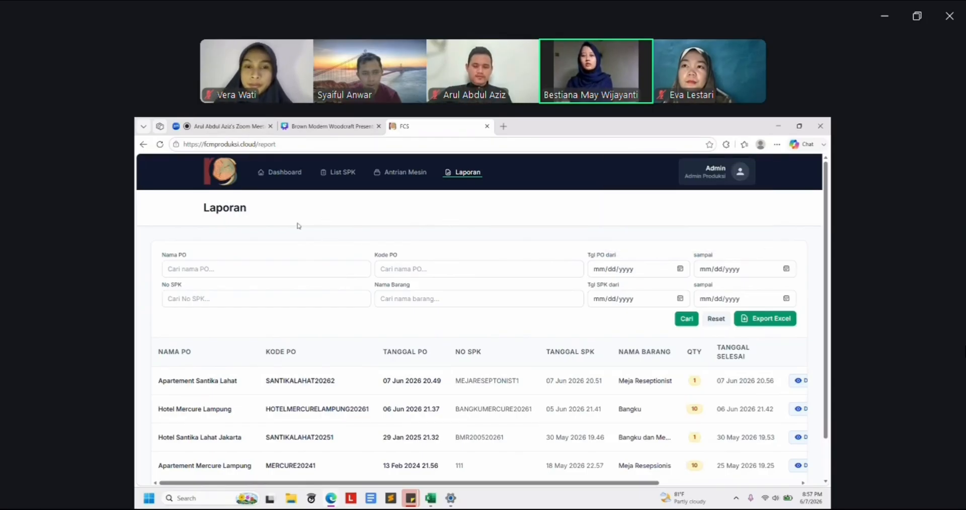